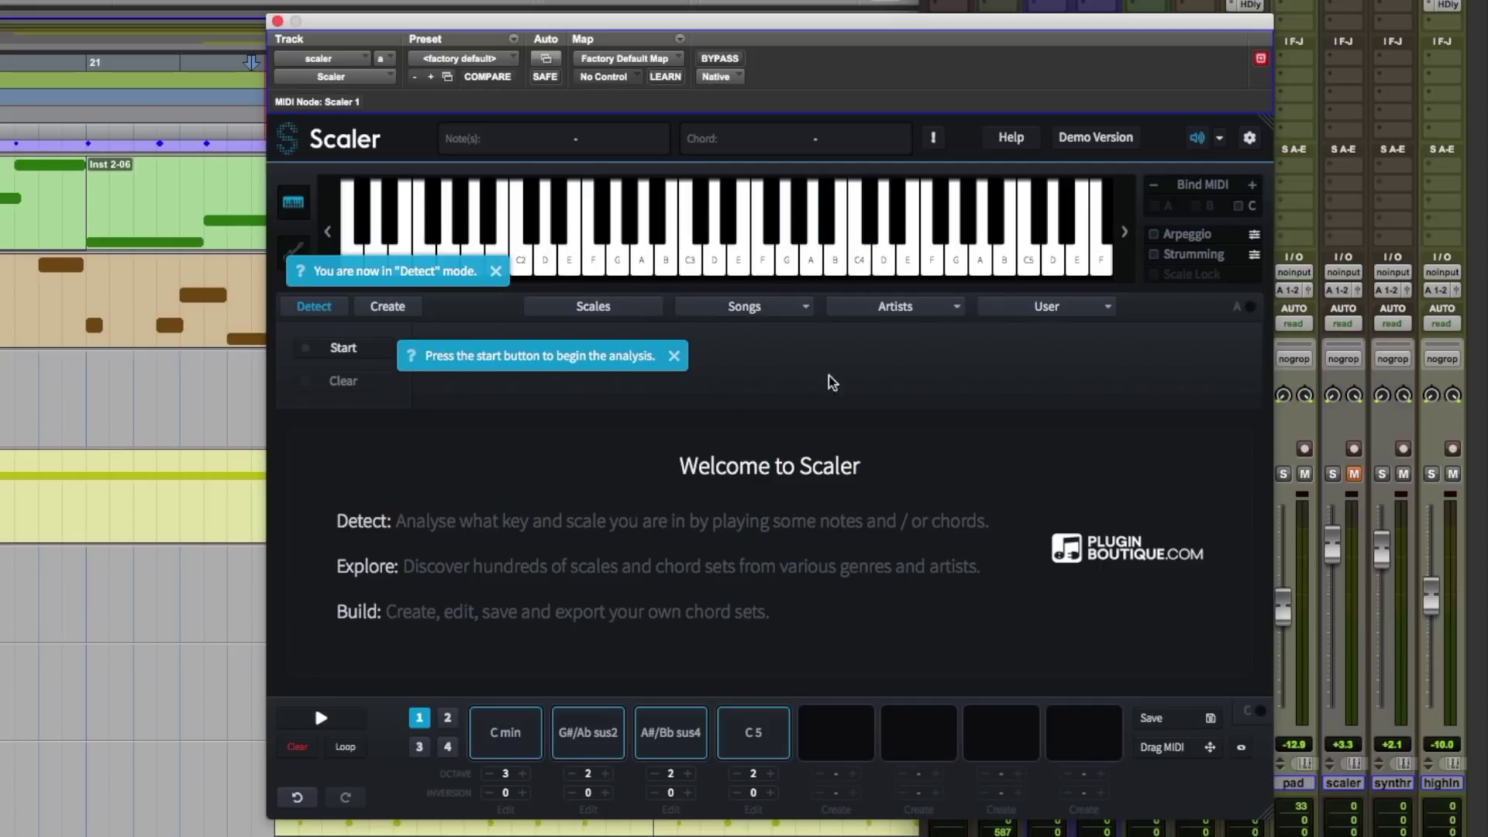
Close the Scaler plug-in window and play back the arrangement
{"action": "left_click", "coordinate": [828, 233]}
{"action": "left_click", "coordinate": [598, 791]}
{"action": "key", "text": "super+w"}
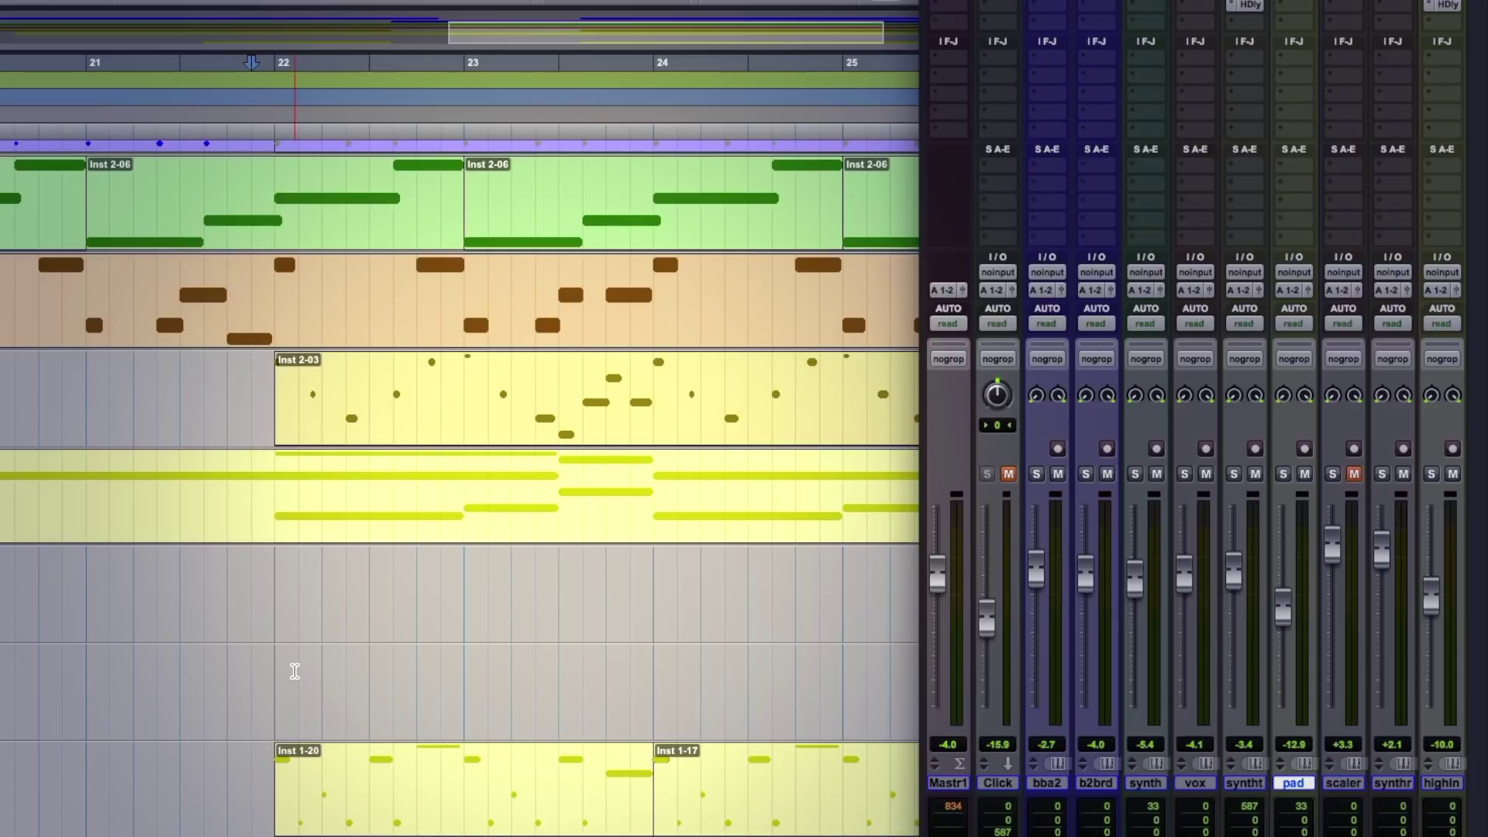
{"action": "key", "text": "space"}
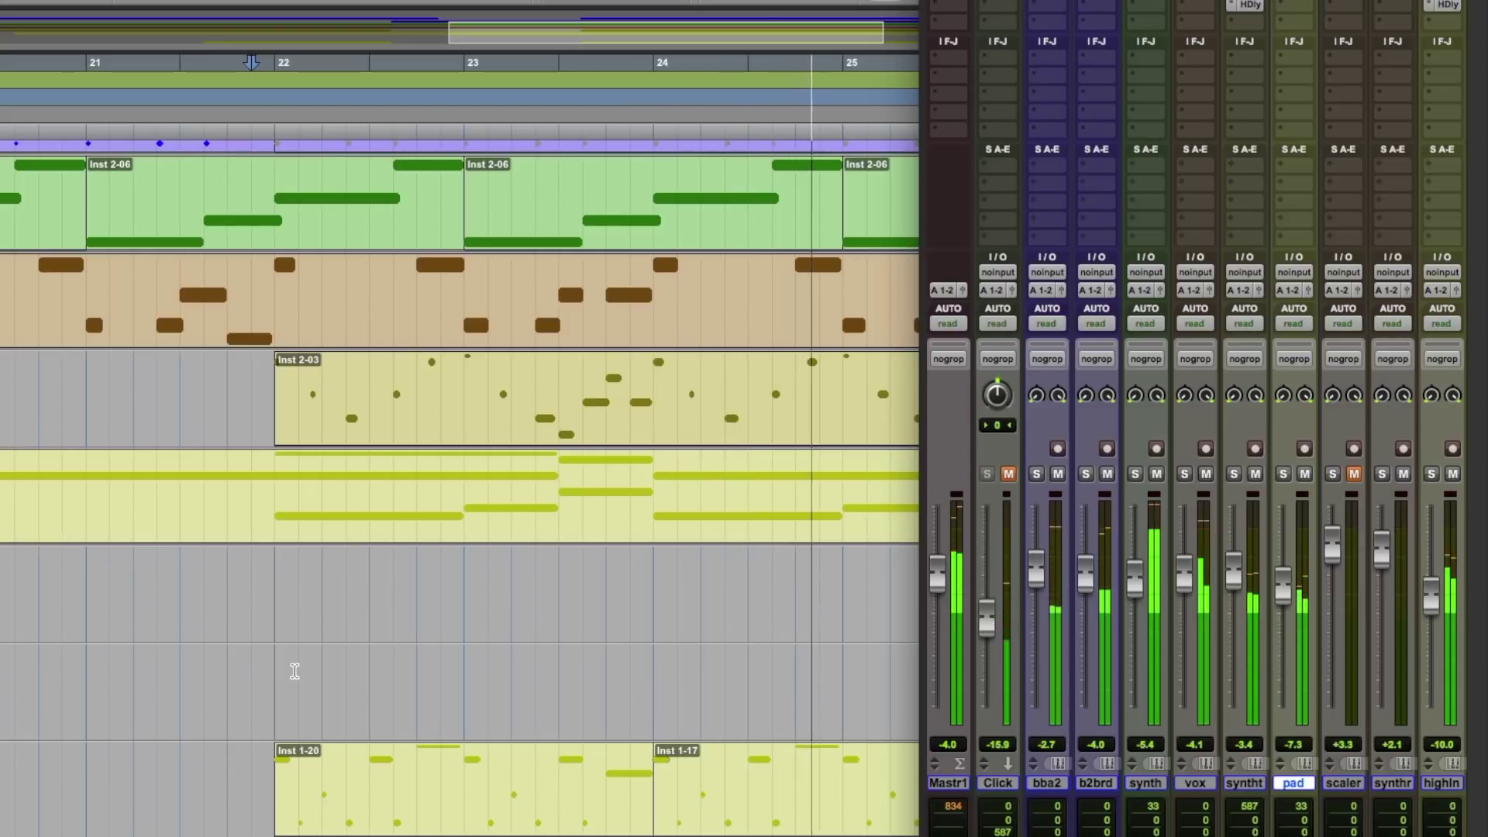
Solo the pad track and copy its MIDI part onto the empty scaler track below it
{"action": "key", "text": "shift+s"}
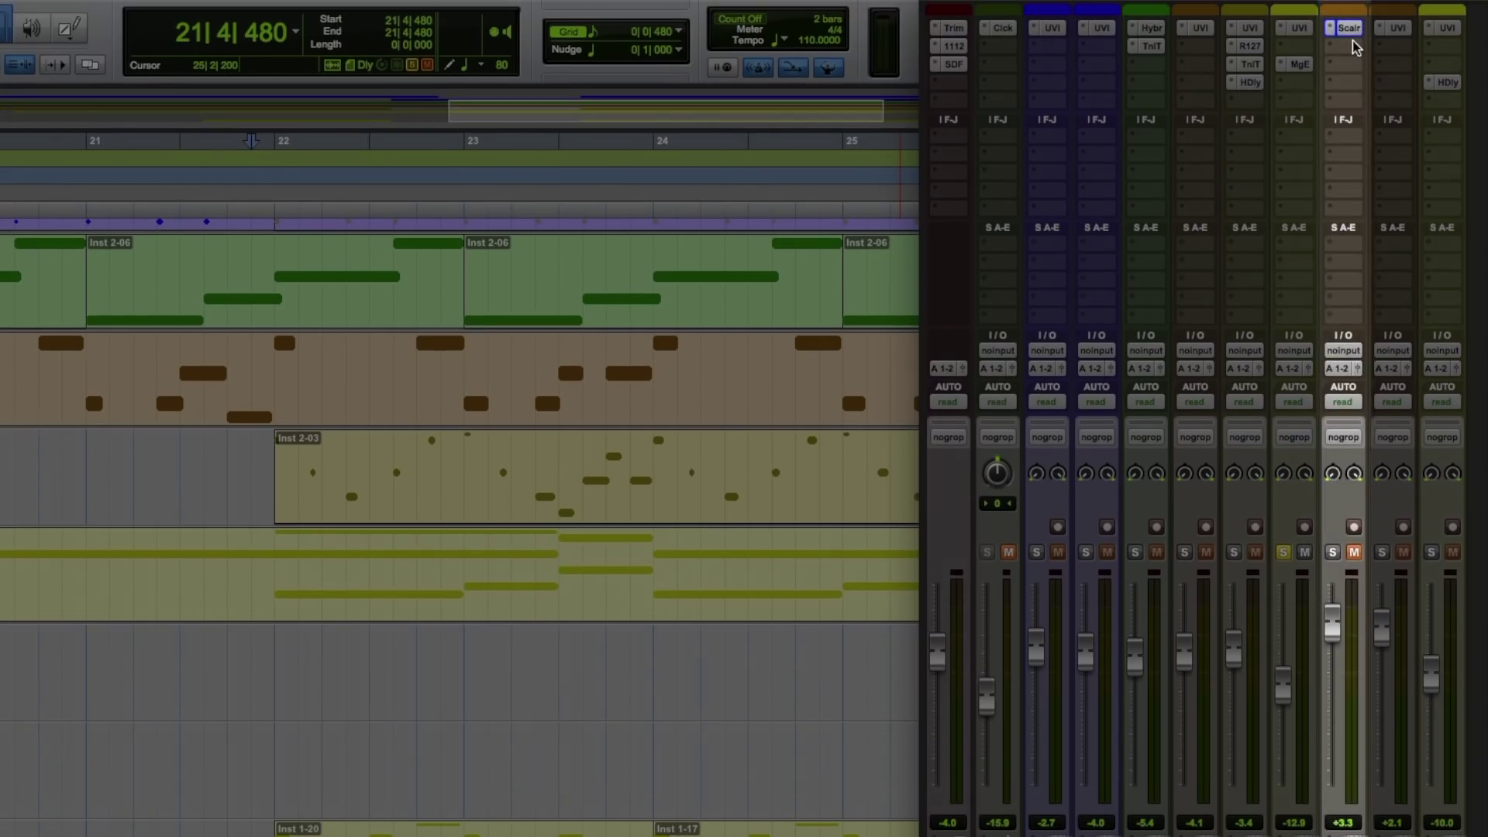
{"action": "key", "text": "super+equal"}
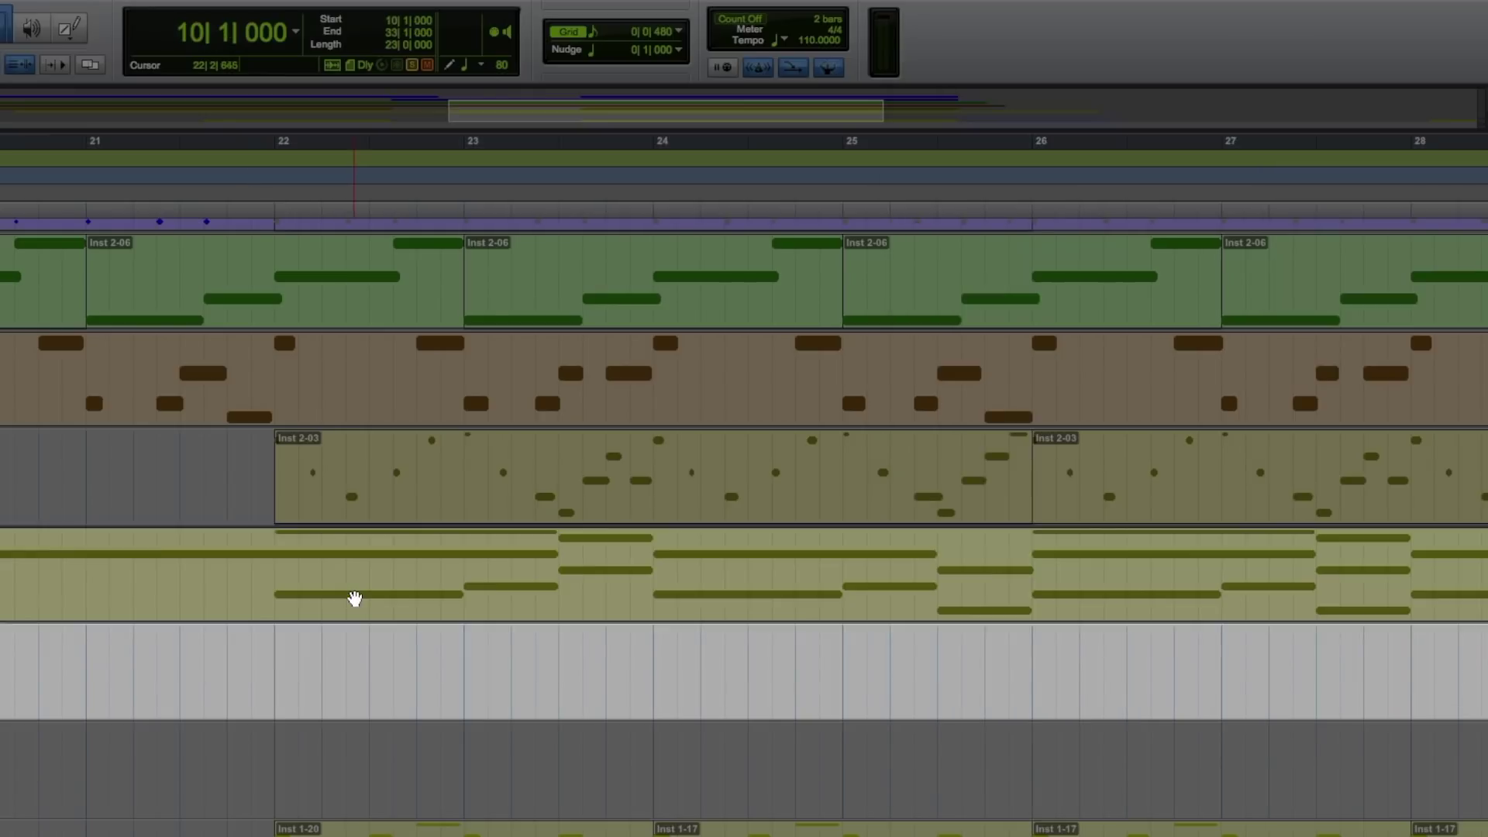
{"action": "left_click_drag", "start_coordinate": [352, 615], "coordinate": [349, 671]}
Run Scaler's chord detection on the copied part from just before bar 22, then stop it and dismiss the tip about played chords
{"action": "left_click", "coordinate": [228, 174]}
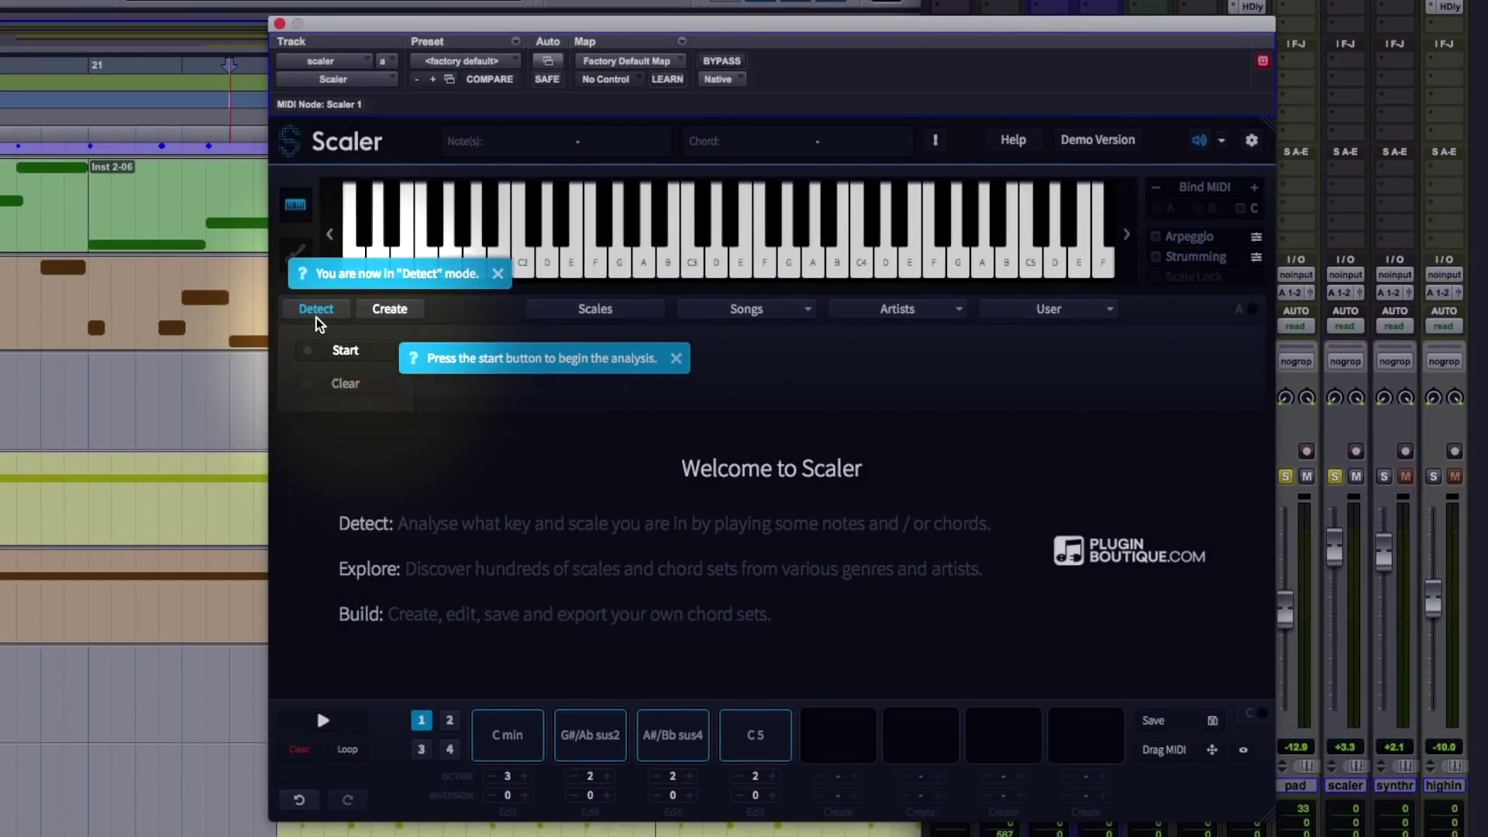
{"action": "left_click", "coordinate": [343, 354]}
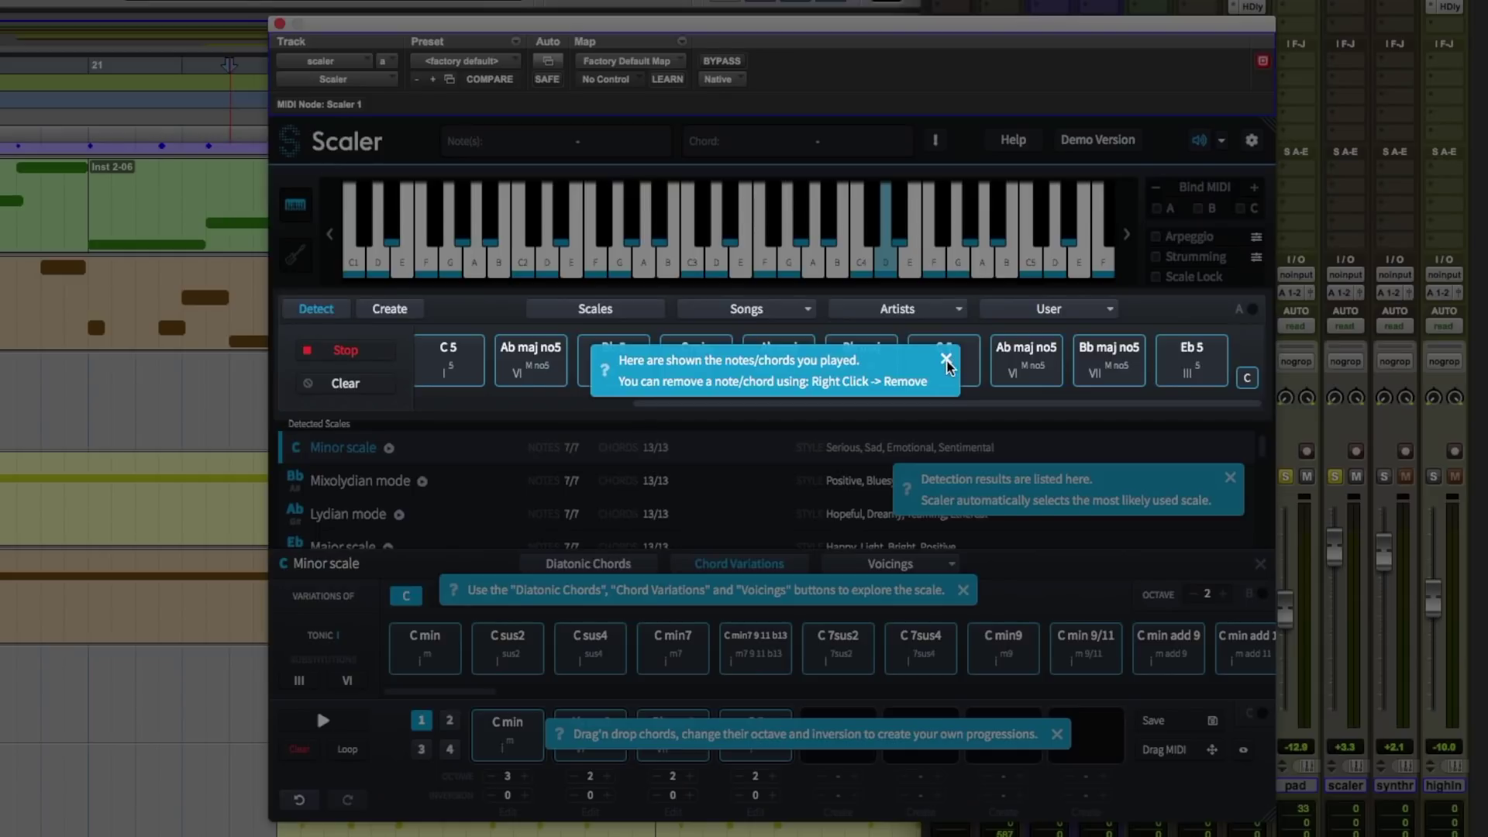
{"action": "left_click", "coordinate": [946, 360]}
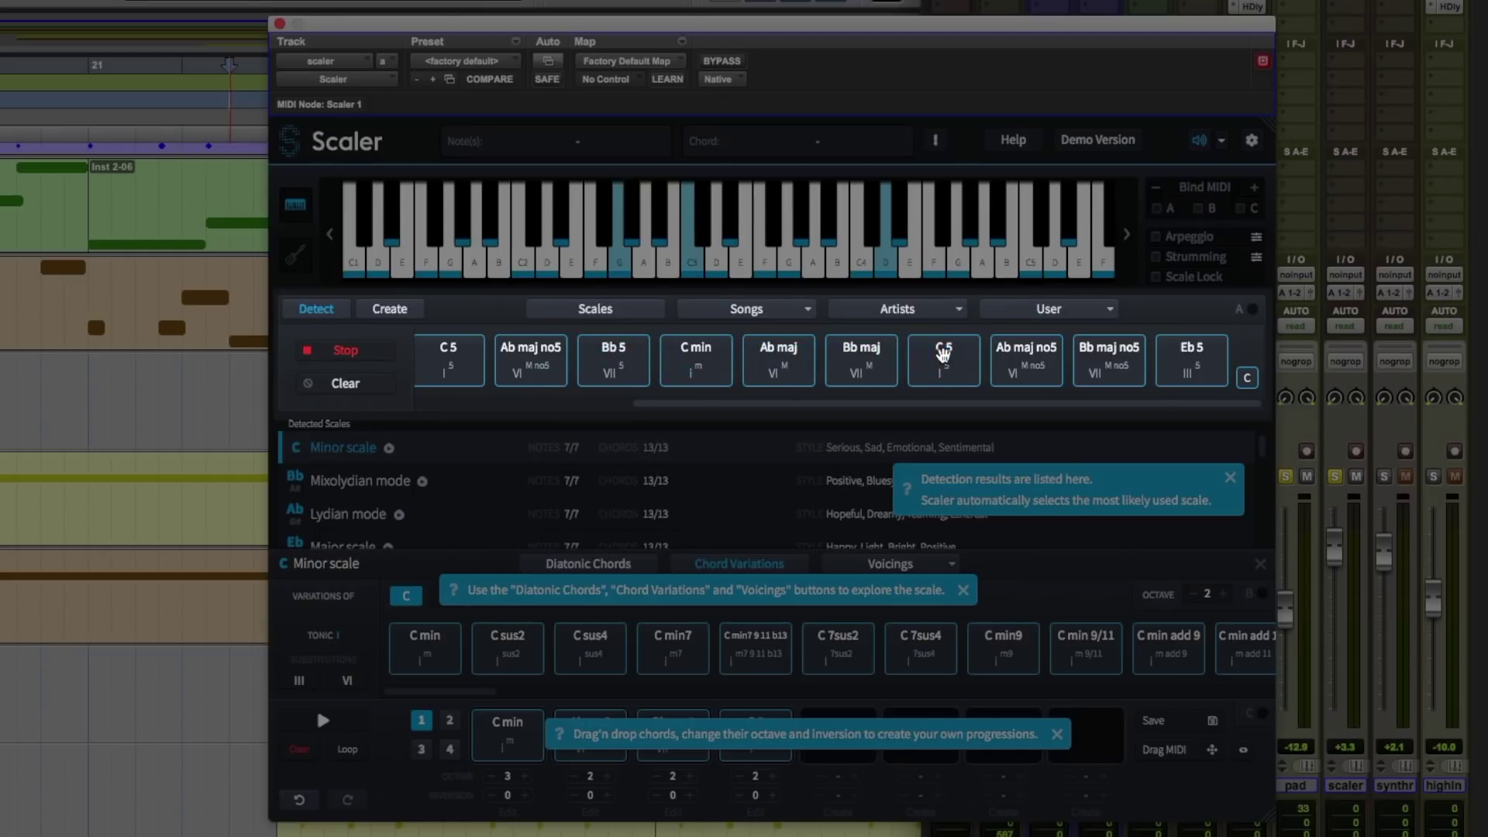
{"action": "left_click", "coordinate": [341, 353]}
{"action": "scroll", "coordinate": [448, 375], "scroll_direction": "up", "scroll_amount": 2}
{"action": "scroll", "coordinate": [448, 375], "scroll_direction": "up", "scroll_amount": 2}
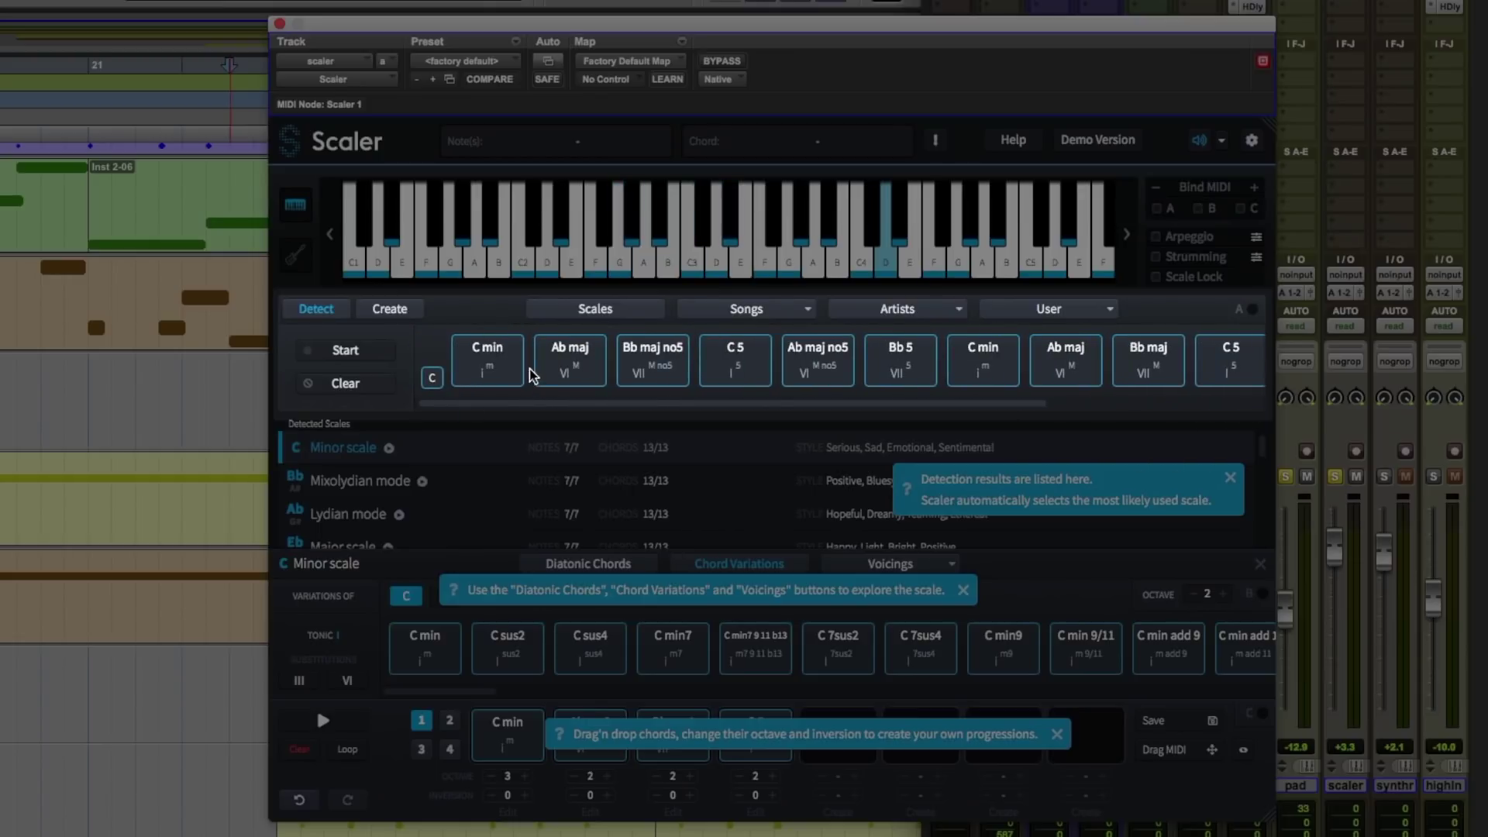
Audition the first detected chords, from C min through Bb 5
{"action": "left_click", "coordinate": [477, 363]}
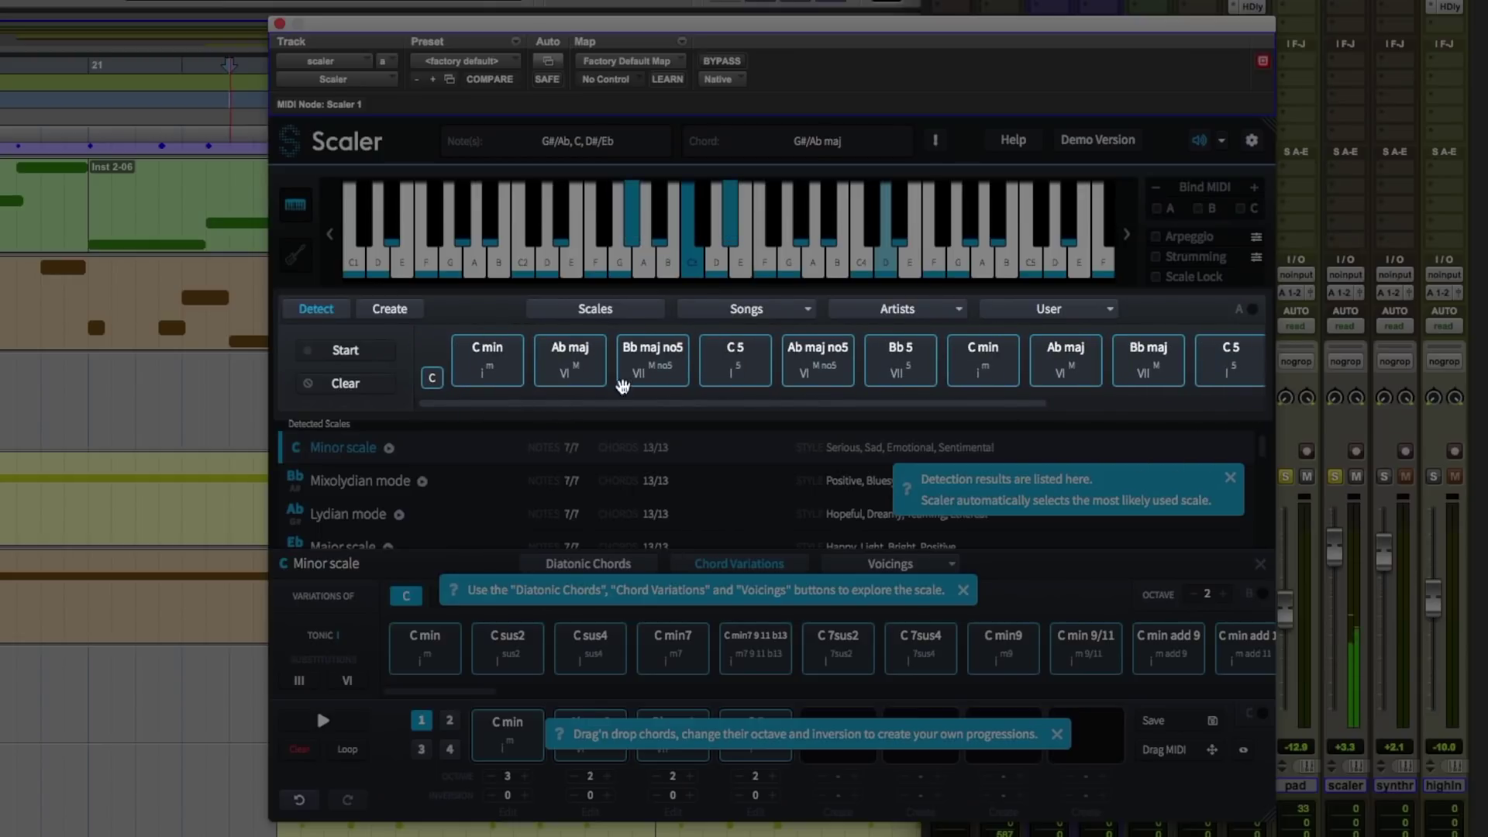
{"action": "left_click", "coordinate": [632, 372]}
{"action": "left_click", "coordinate": [724, 359]}
{"action": "left_click", "coordinate": [823, 372]}
{"action": "left_click", "coordinate": [903, 372]}
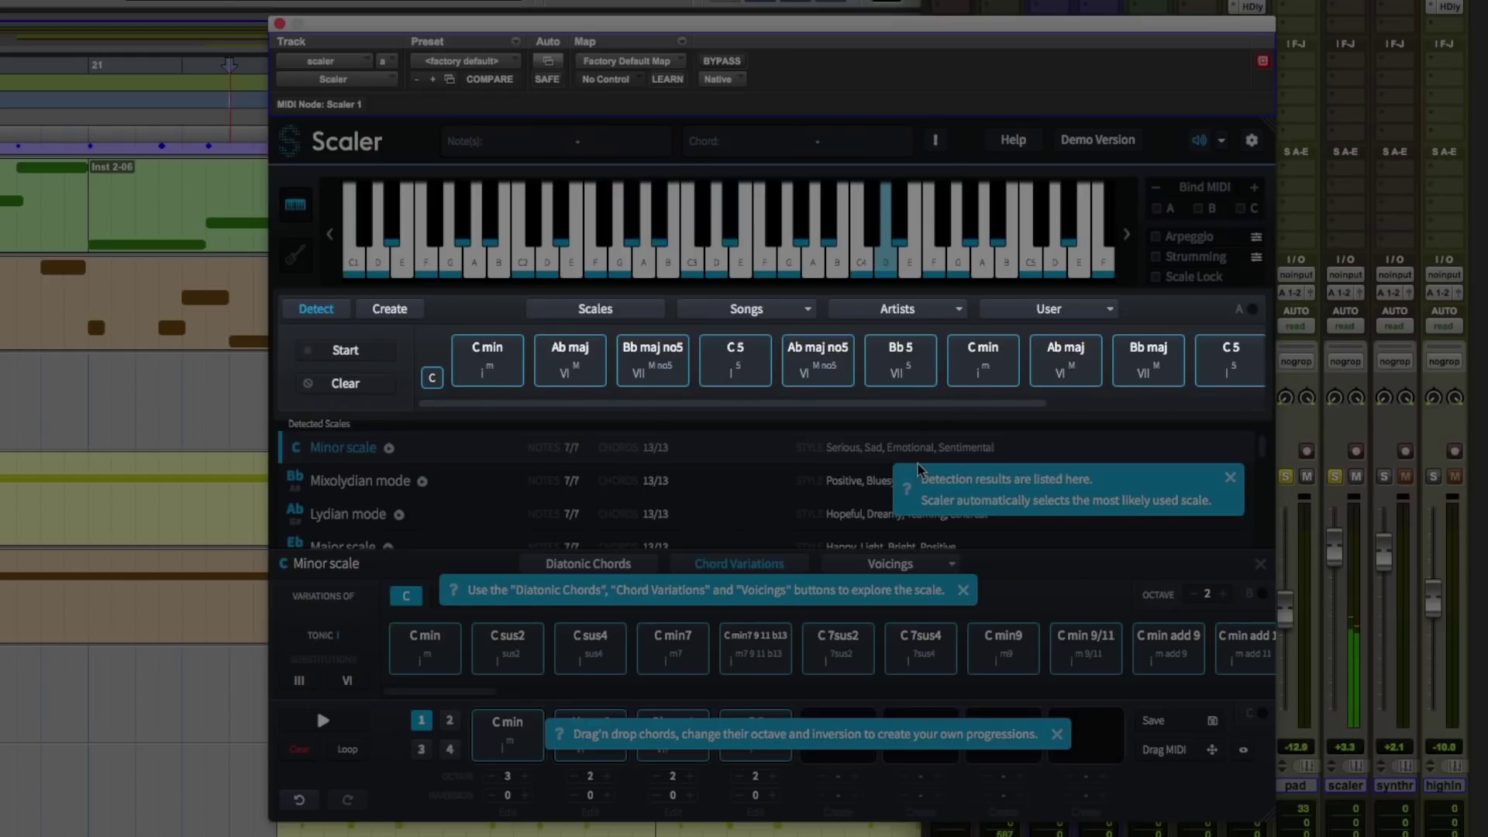
Try the Piano sound on the first four detected chords, then restore the String Ensemble sound
{"action": "left_click", "coordinate": [1221, 141]}
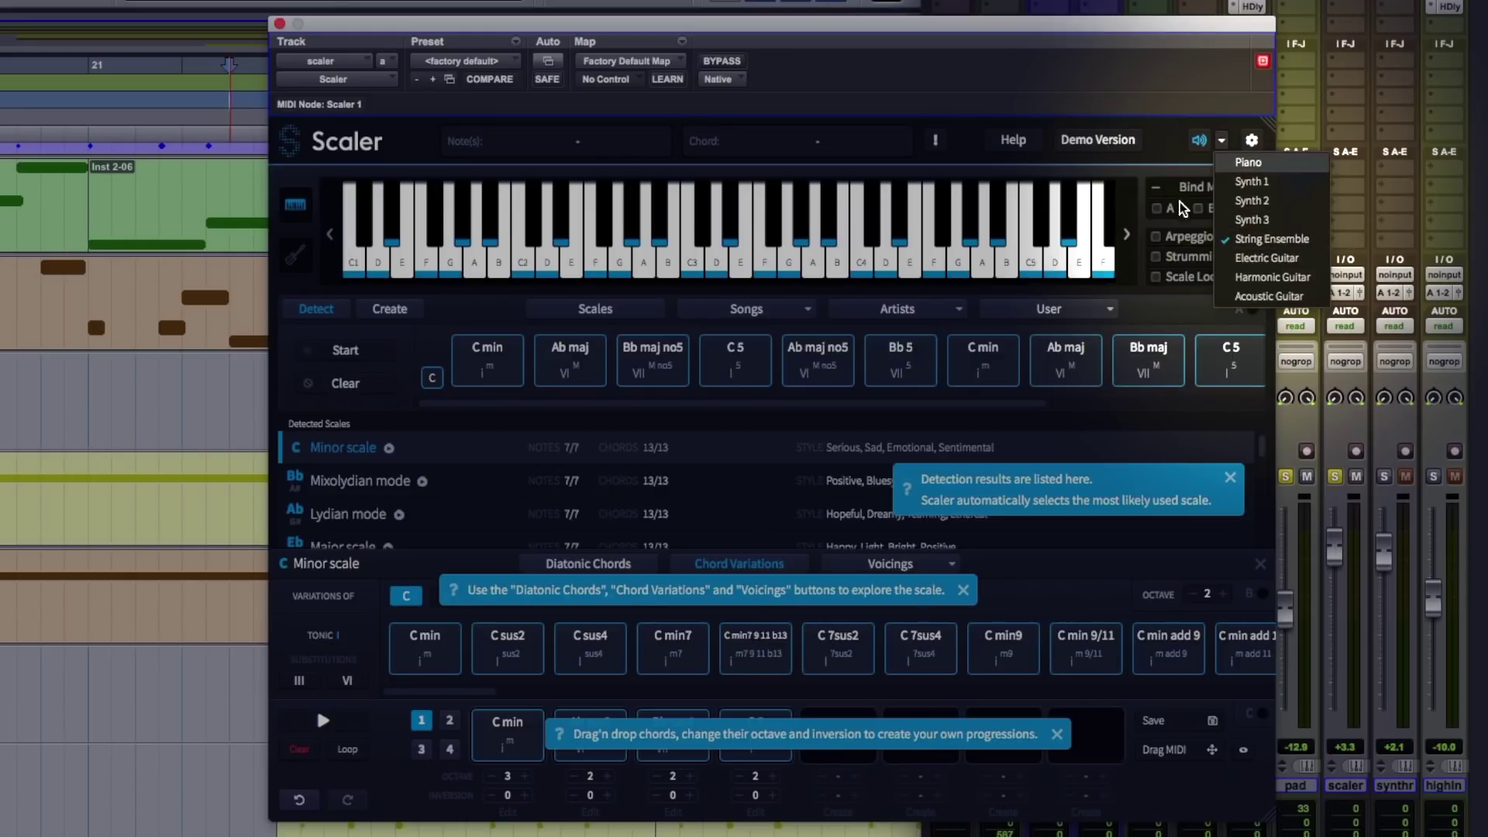
{"action": "left_click", "coordinate": [1275, 164]}
{"action": "left_click", "coordinate": [500, 379]}
{"action": "left_click", "coordinate": [574, 367]}
{"action": "left_click", "coordinate": [682, 372]}
{"action": "left_click", "coordinate": [658, 375]}
{"action": "left_click", "coordinate": [721, 361]}
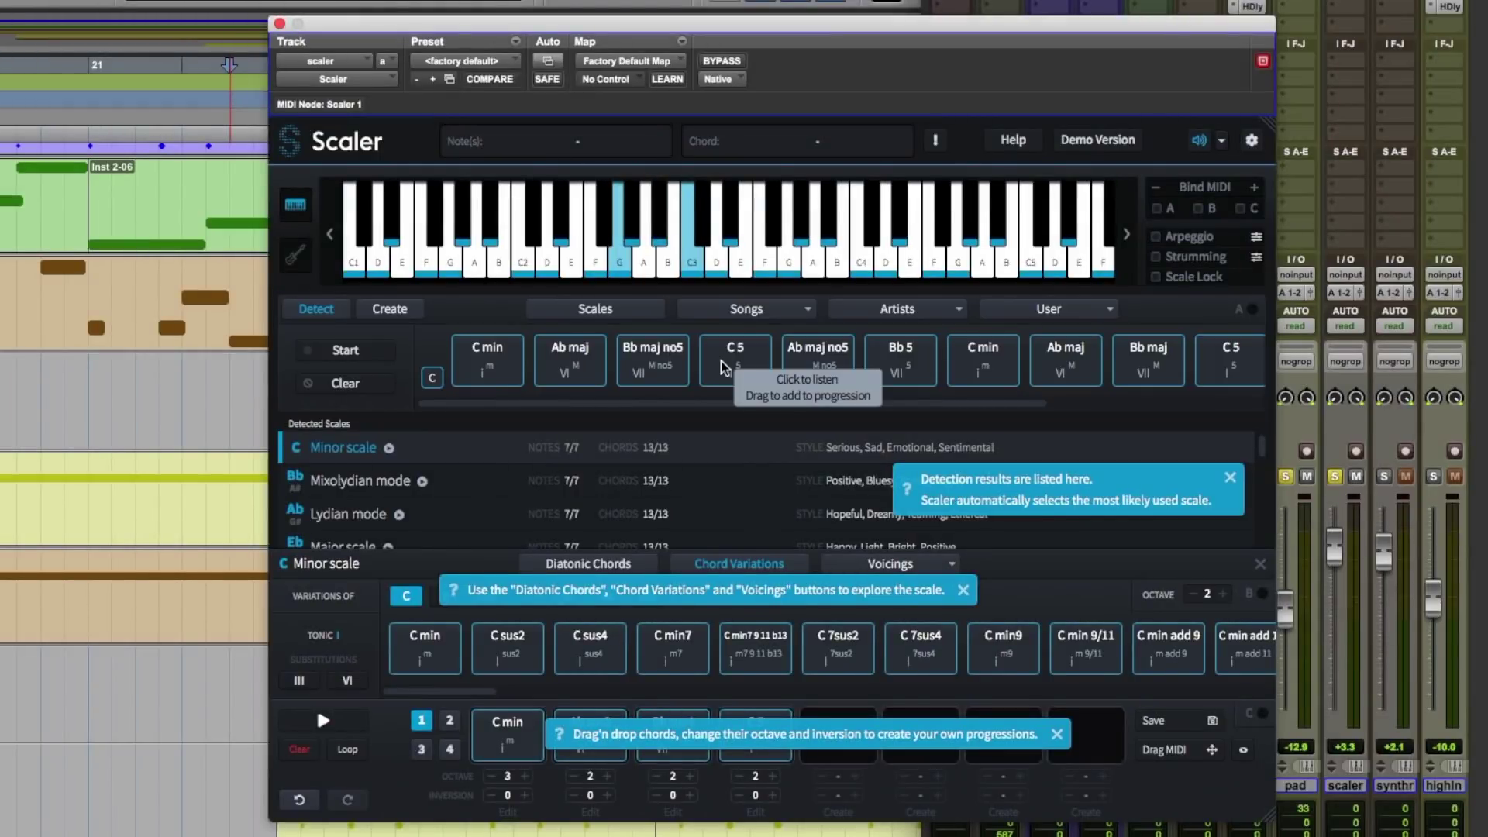
{"action": "left_click", "coordinate": [1222, 140]}
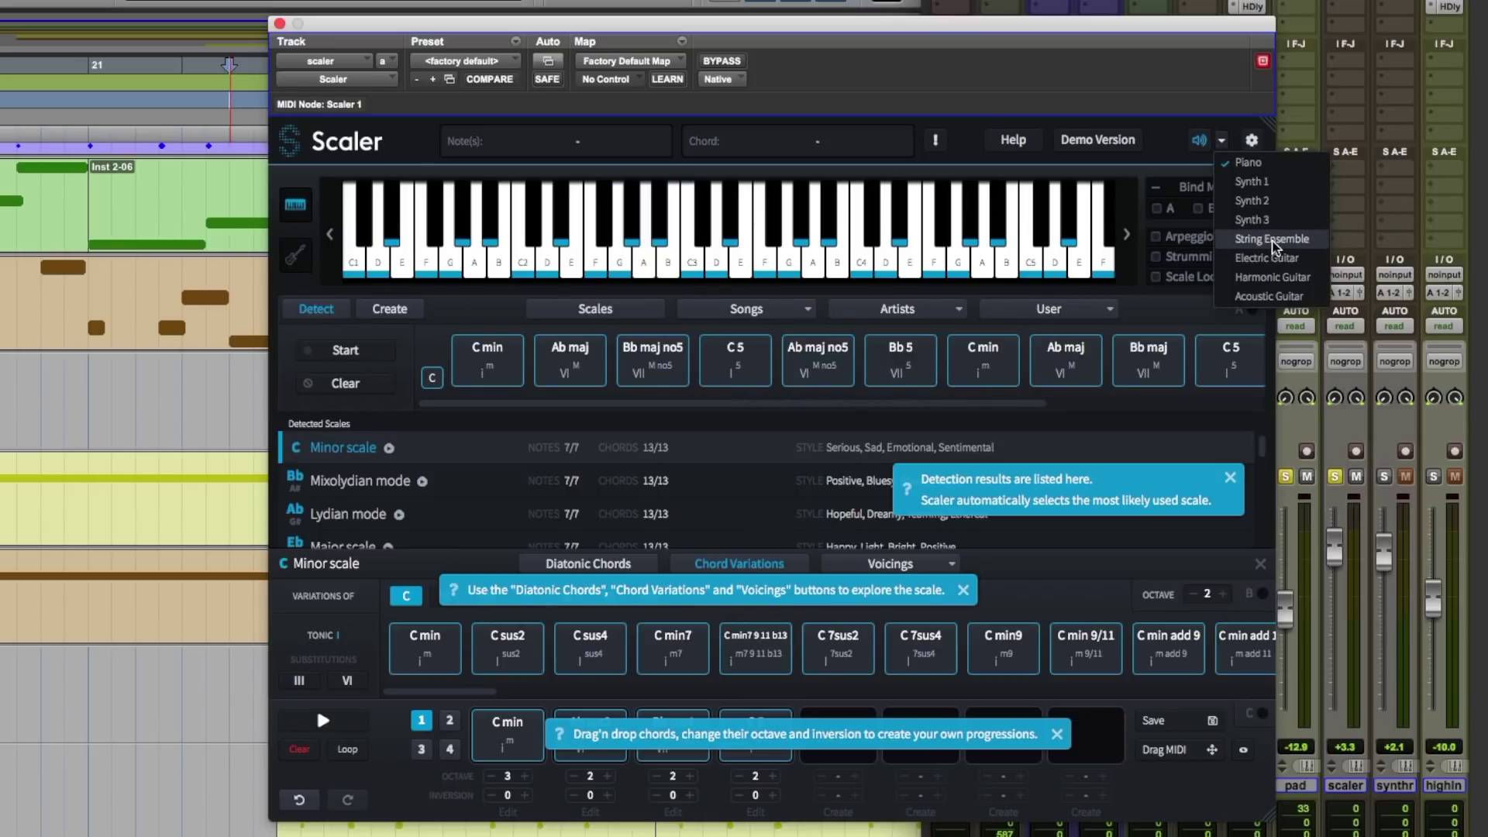
{"action": "left_click", "coordinate": [1272, 241]}
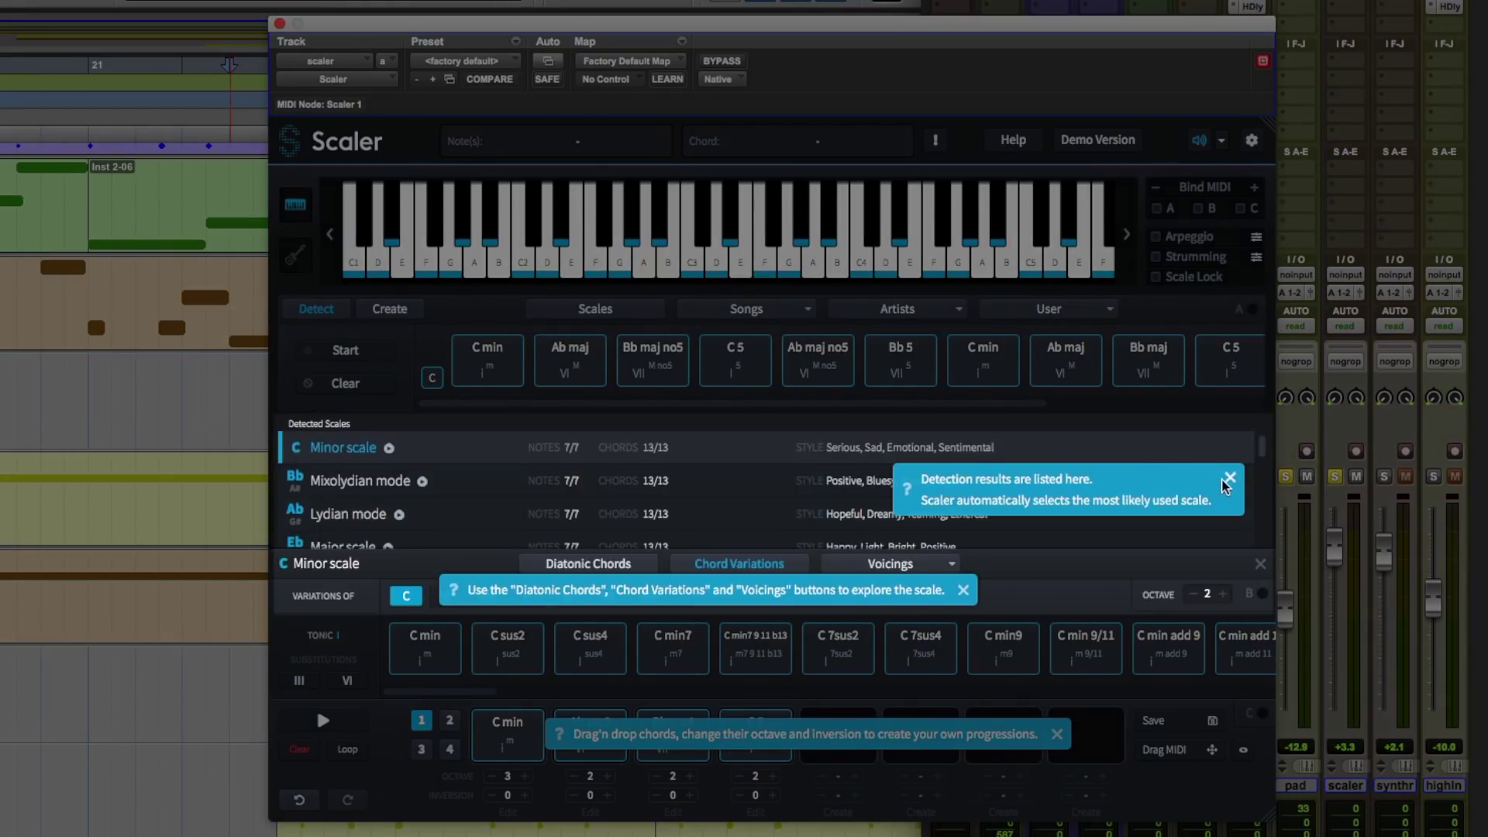
Dismiss the detection results tip and listen to the C Minor scale, the Ab Lydian mode and the C min7 chord
{"action": "left_click", "coordinate": [1231, 478]}
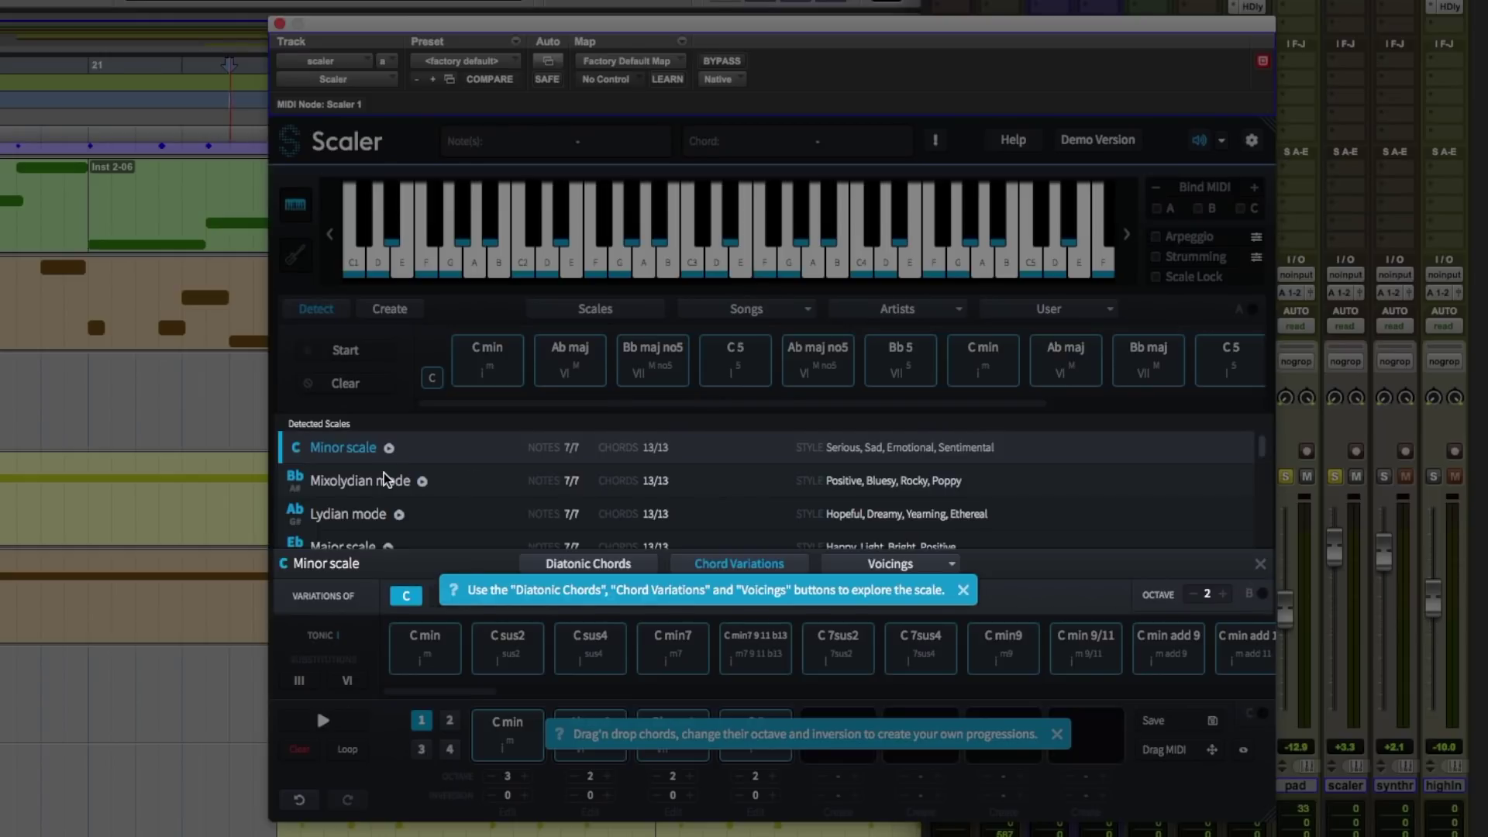
{"action": "left_click", "coordinate": [389, 450]}
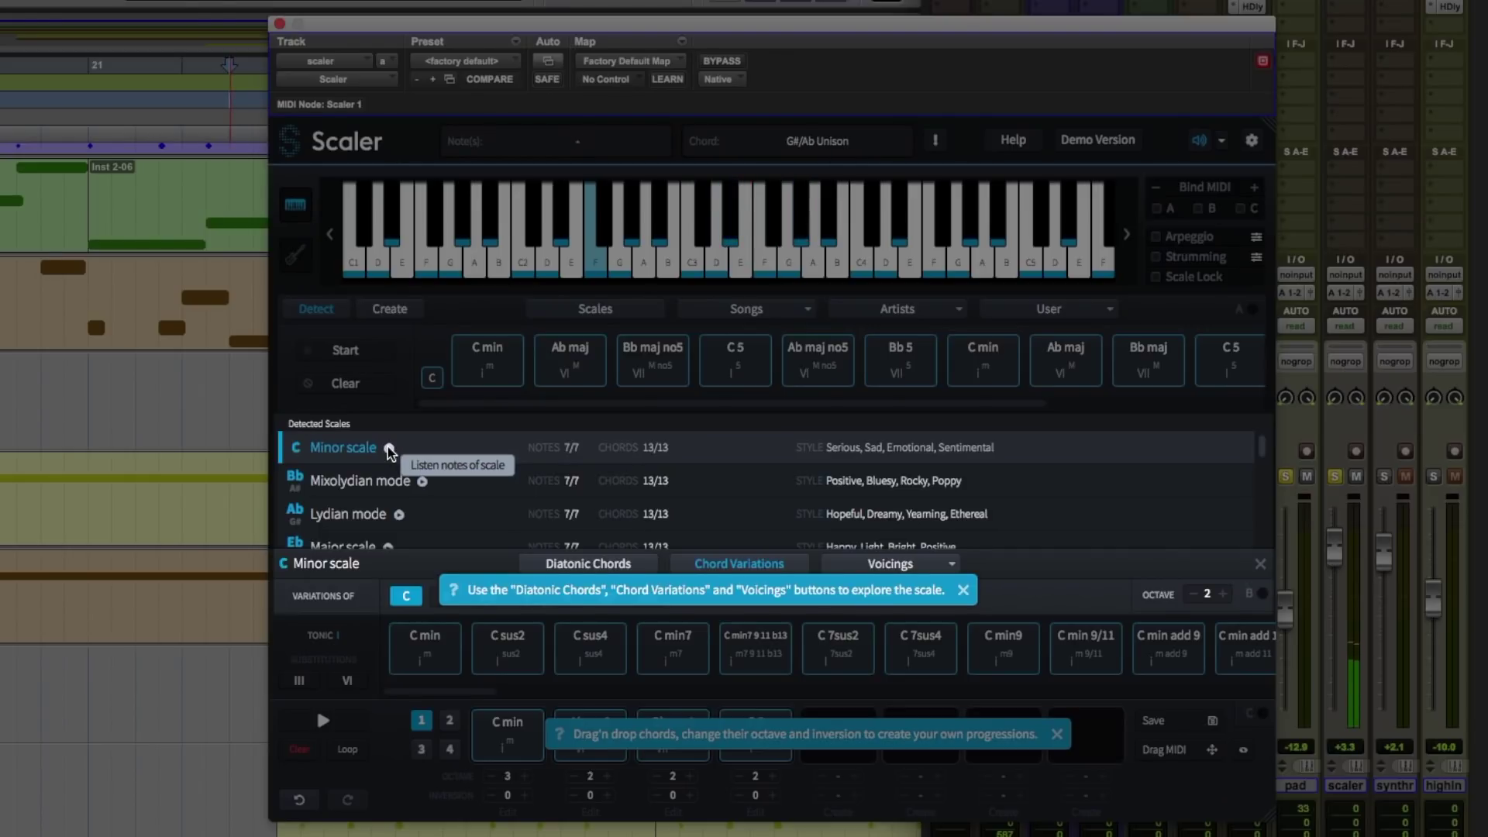
{"action": "left_click", "coordinate": [399, 517]}
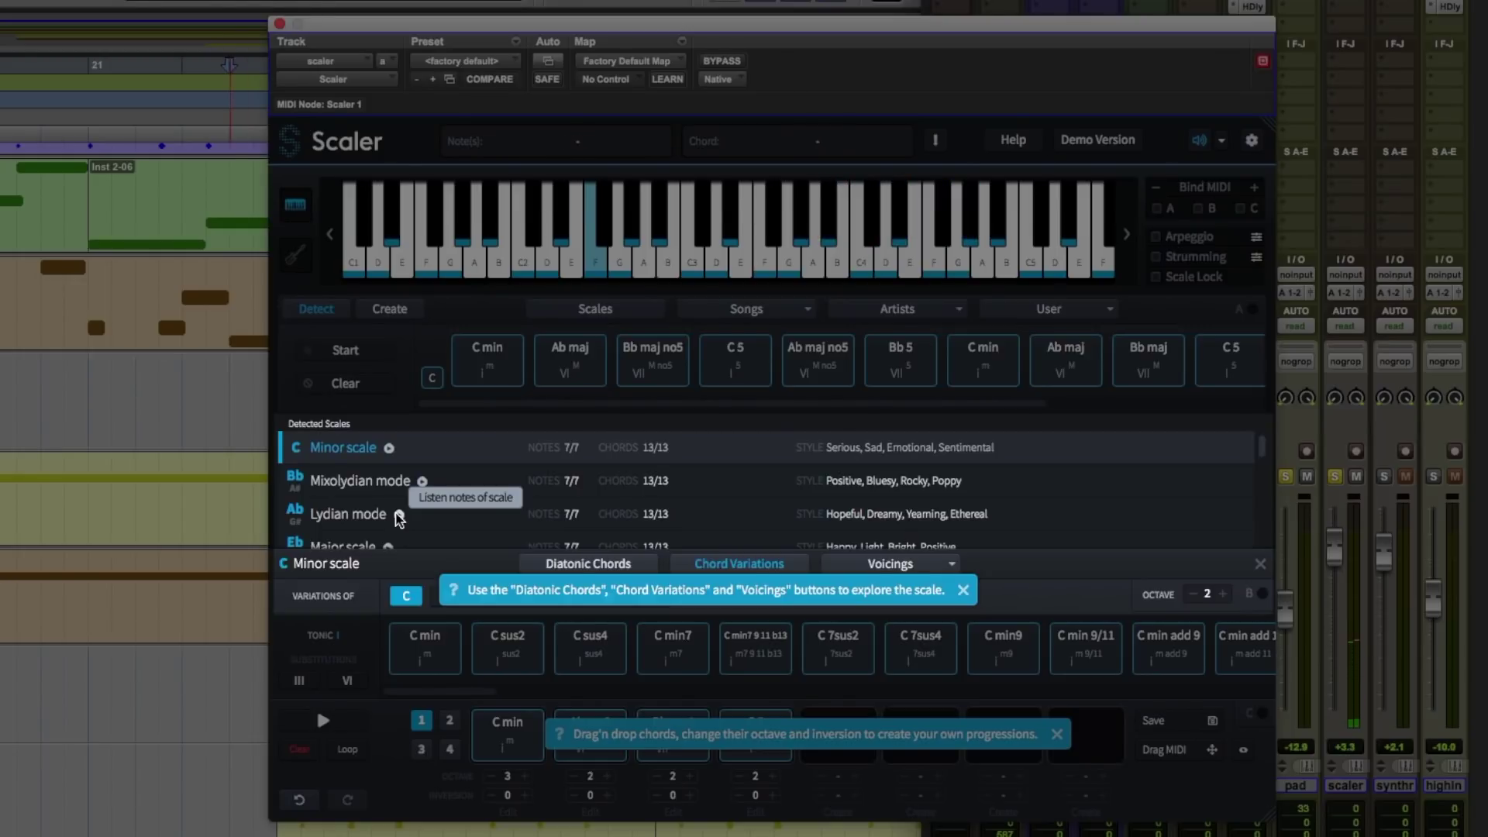
{"action": "left_click", "coordinate": [705, 646]}
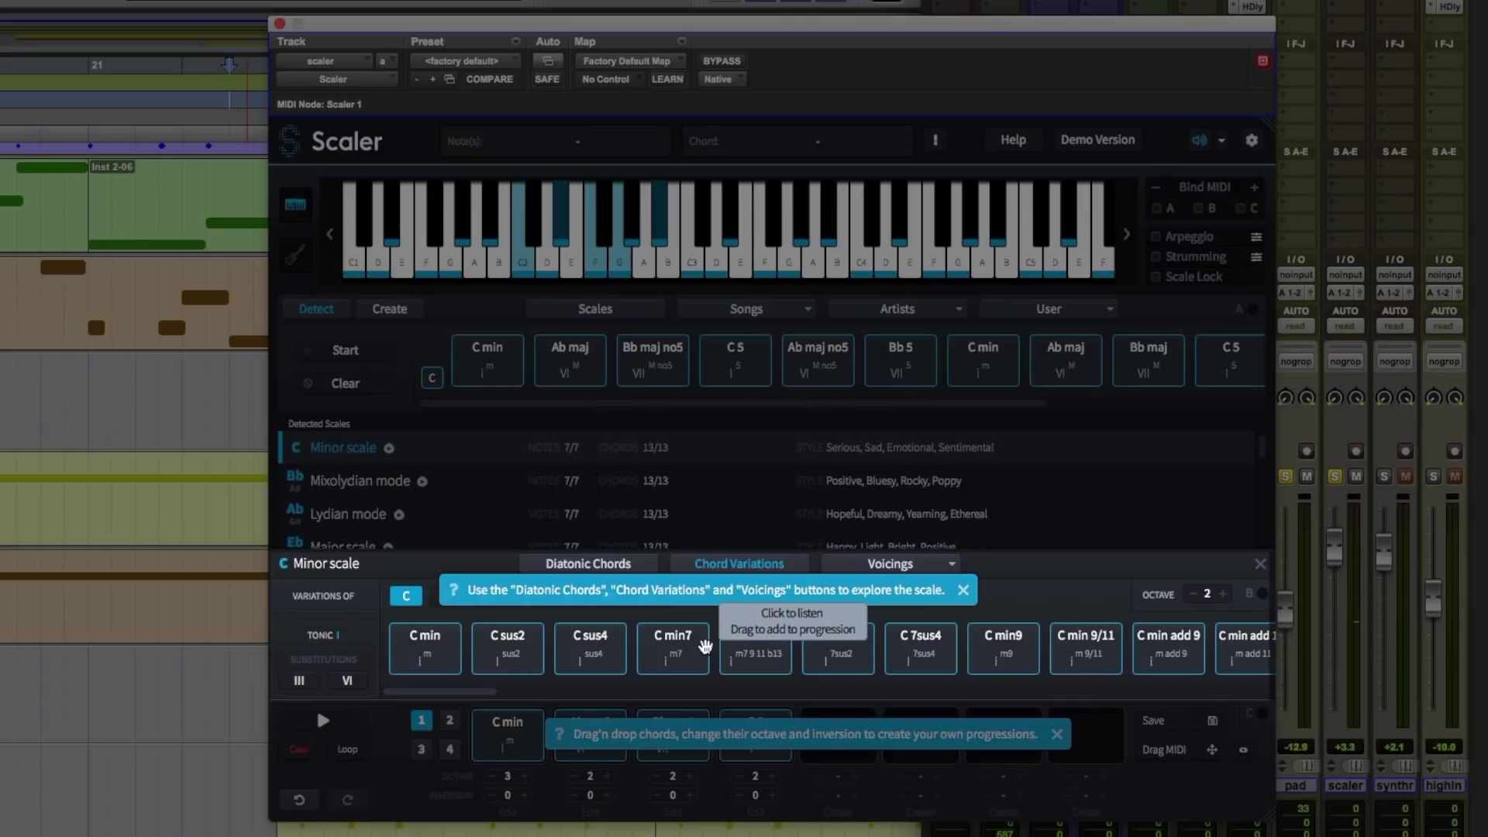
Show the diatonic chords of the C Minor scale, dismiss the tip and audition all seven triads from C min to Bb maj
{"action": "left_click", "coordinate": [588, 564]}
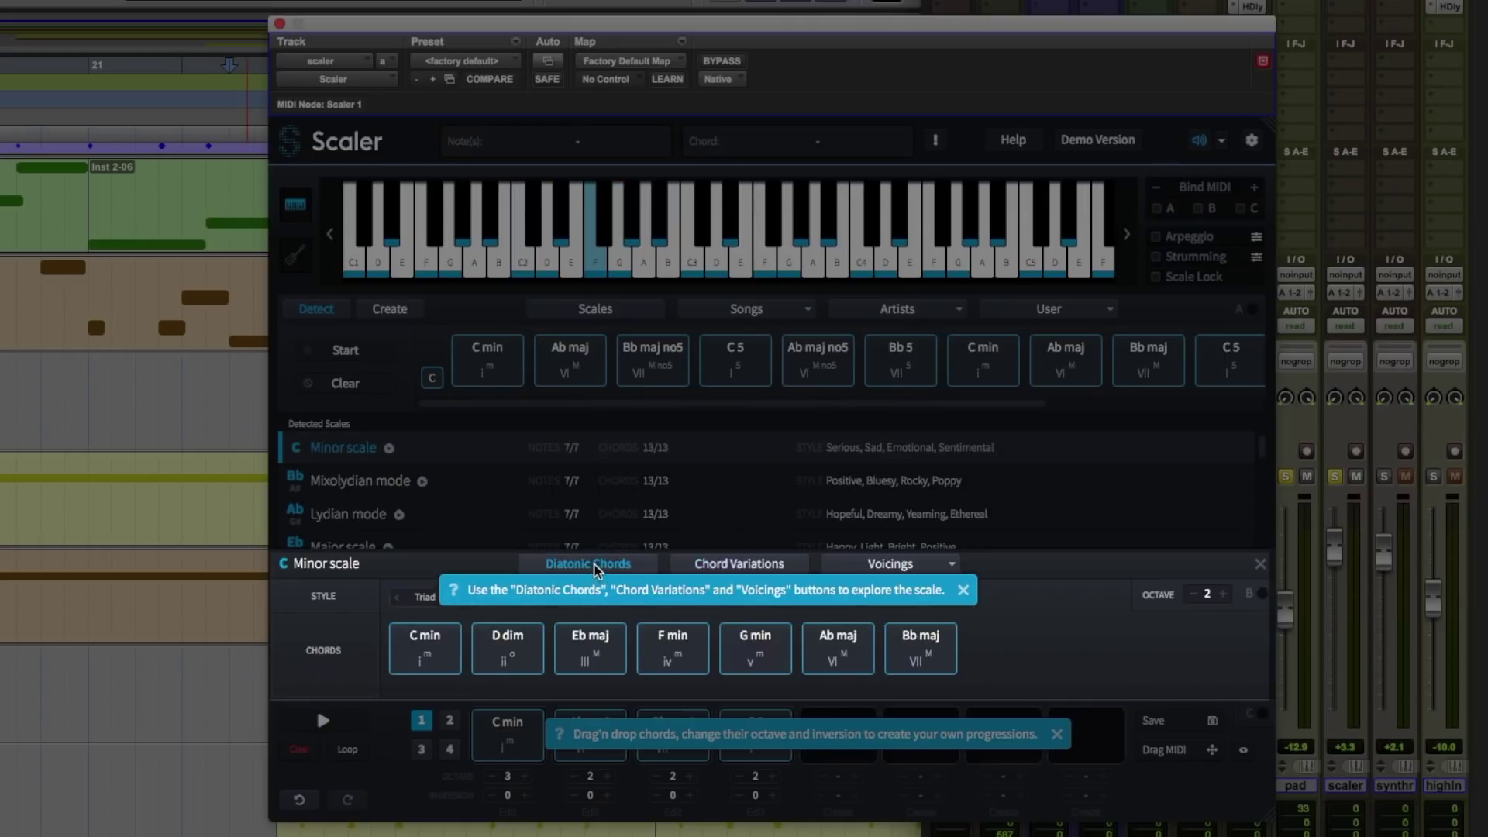
{"action": "left_click", "coordinate": [964, 590]}
{"action": "left_click", "coordinate": [425, 655]}
{"action": "left_click", "coordinate": [494, 657]}
{"action": "left_click", "coordinate": [598, 658]}
{"action": "left_click", "coordinate": [638, 665]}
{"action": "left_click", "coordinate": [775, 664]}
{"action": "left_click", "coordinate": [829, 660]}
{"action": "left_click", "coordinate": [907, 659]}
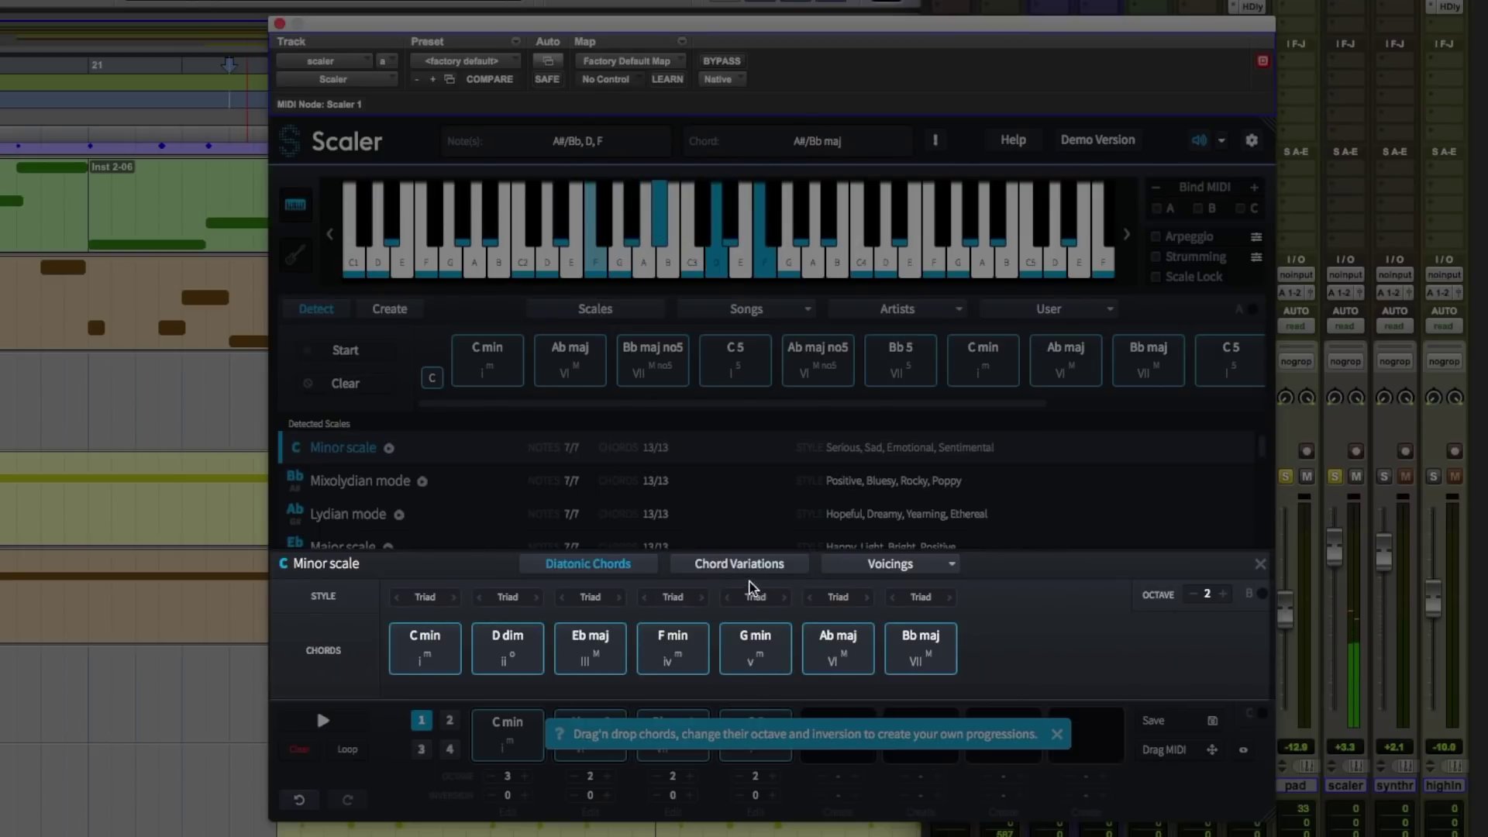
Show the chord variations of C and audition C sus2 and C sus4
{"action": "left_click", "coordinate": [737, 566]}
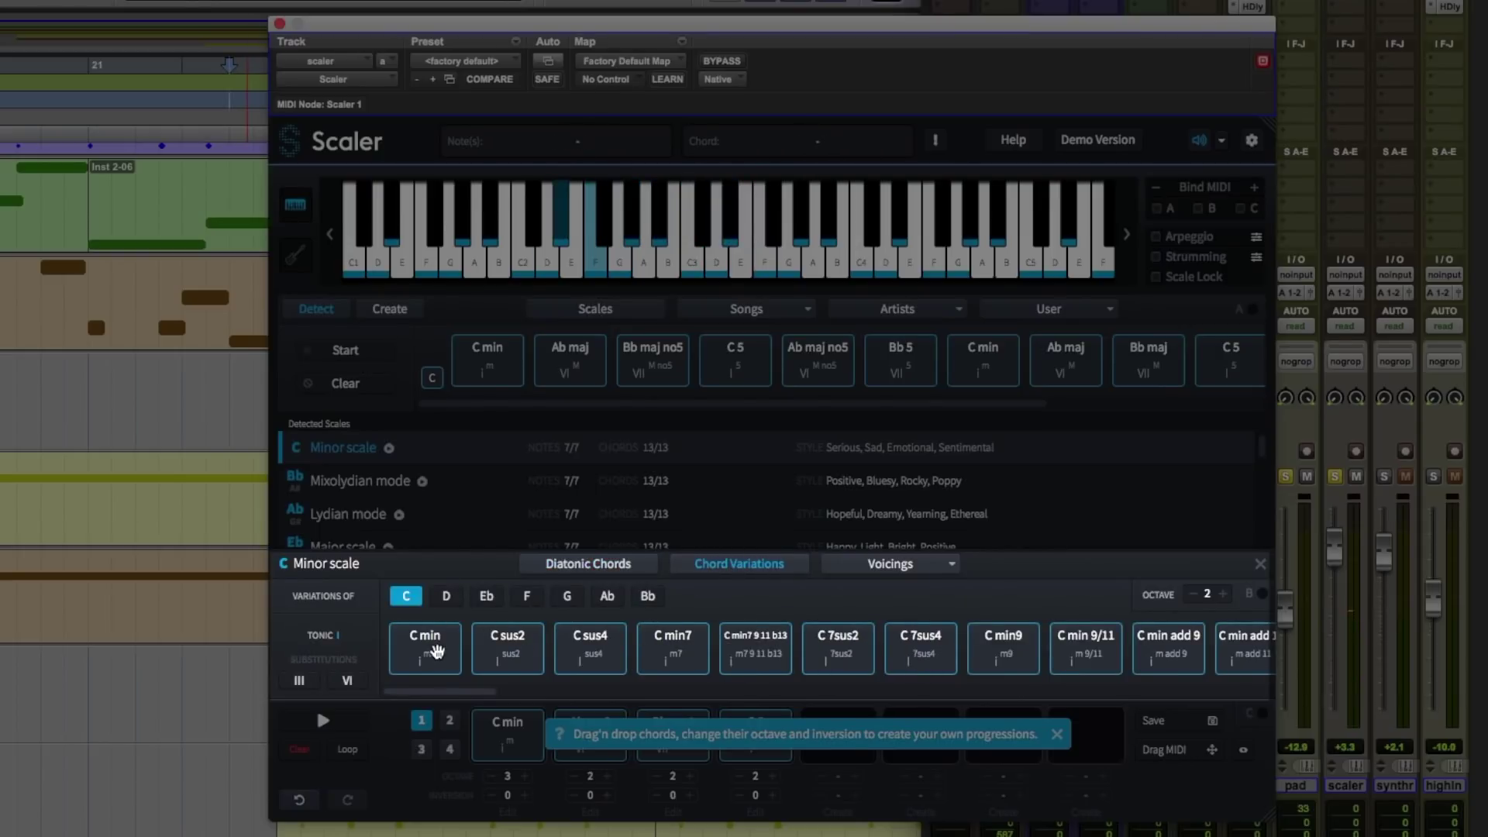
{"action": "left_click", "coordinate": [508, 658]}
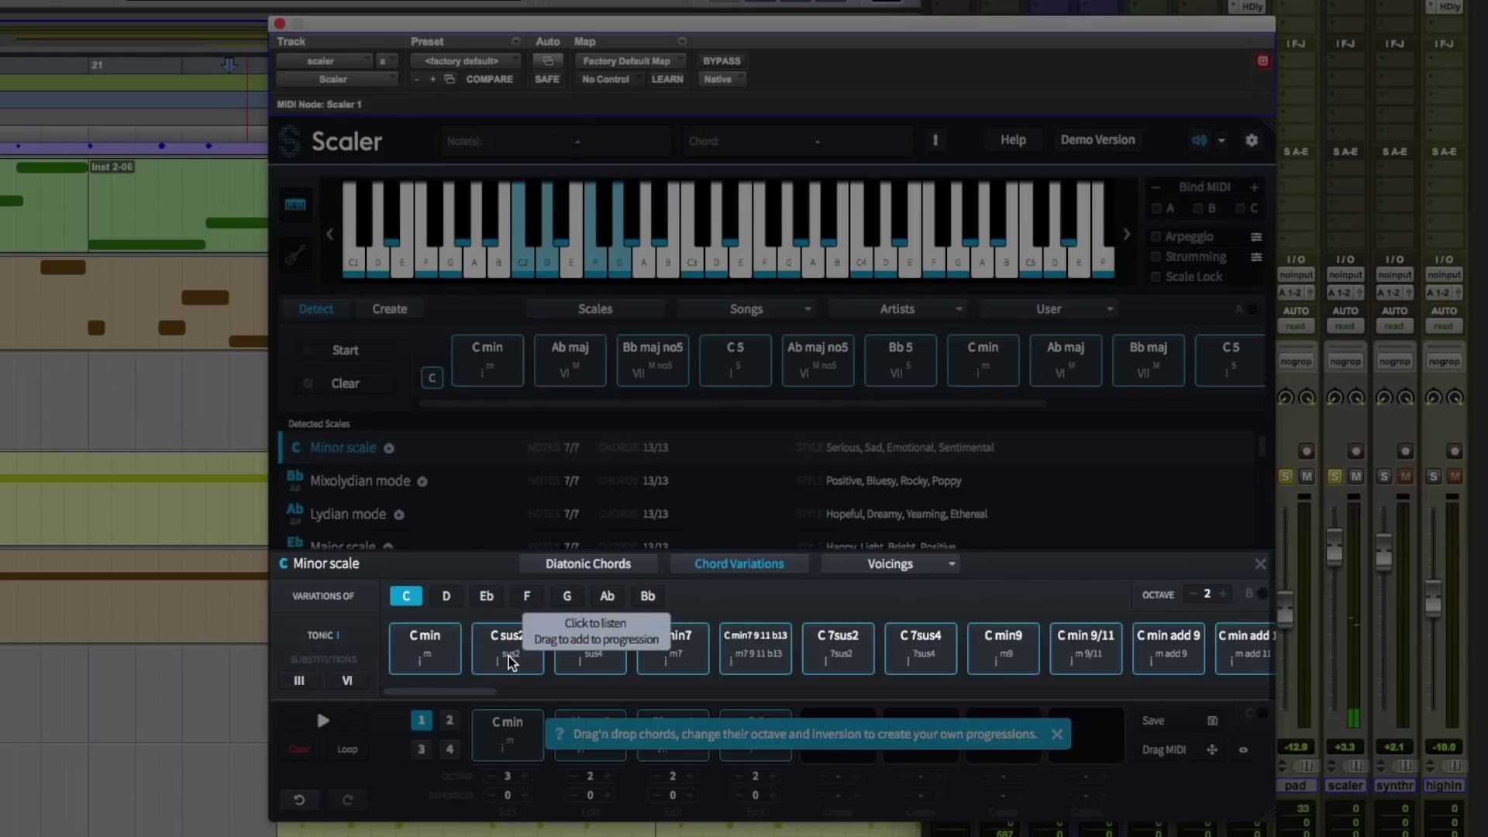
{"action": "left_click", "coordinate": [601, 660]}
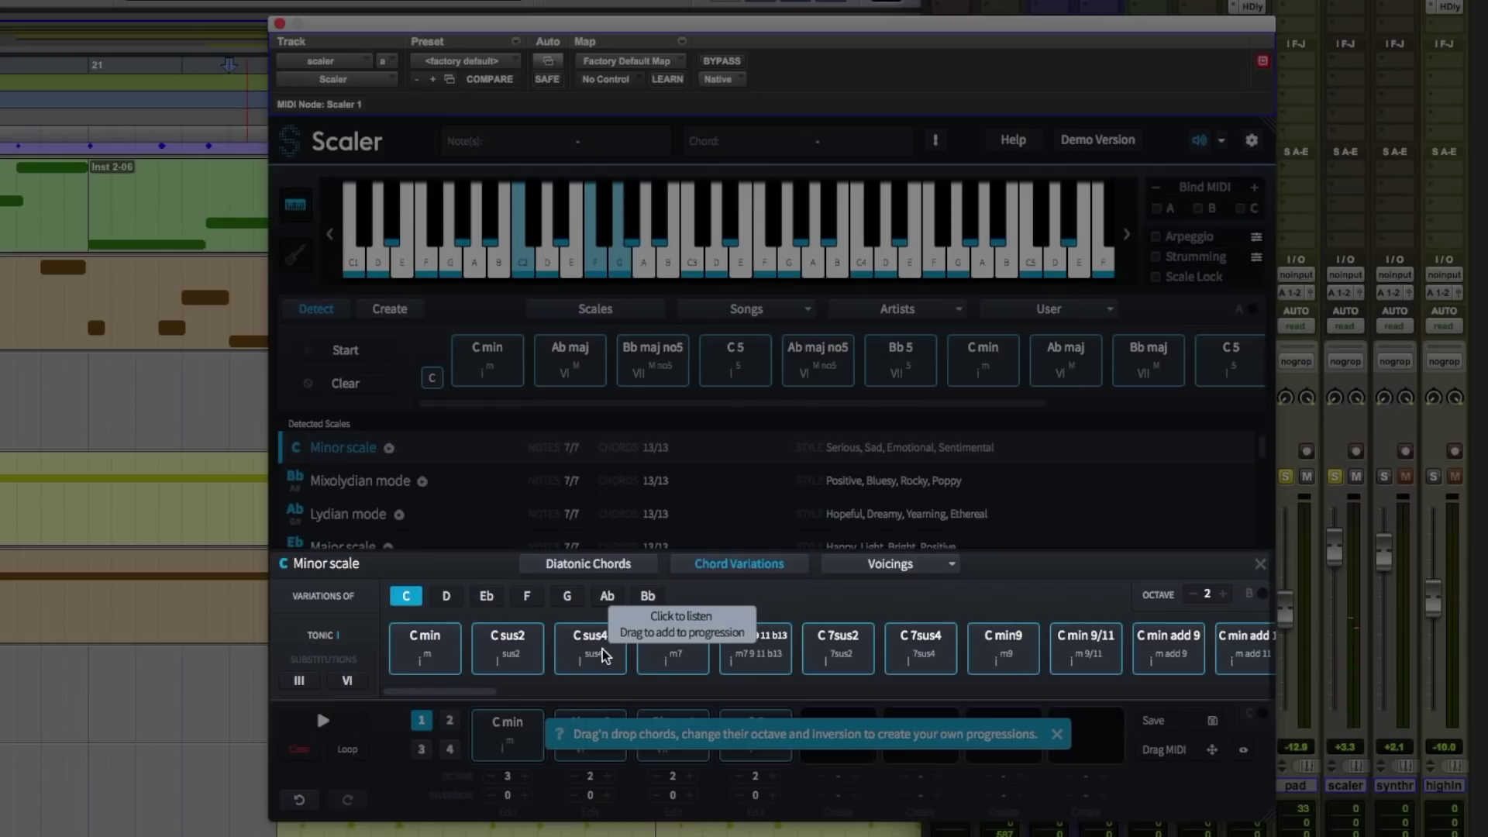
Dismiss the progression tip, empty the existing progression and place C min in its first slot
{"action": "left_click", "coordinate": [1058, 738]}
{"action": "left_click", "coordinate": [498, 758]}
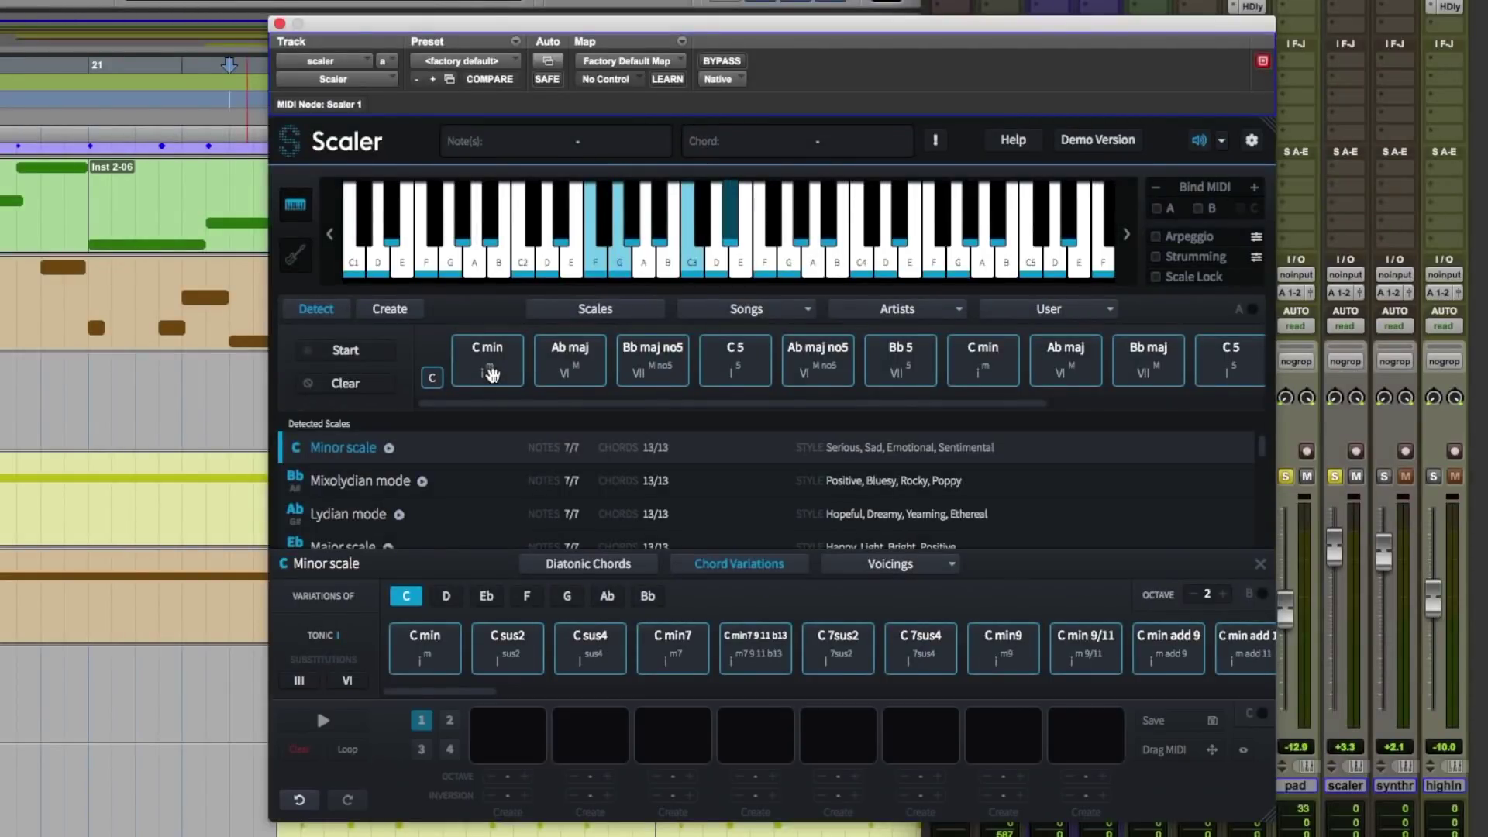
{"action": "left_click", "coordinate": [490, 374]}
{"action": "left_click", "coordinate": [486, 369]}
{"action": "left_click_drag", "start_coordinate": [424, 648], "coordinate": [507, 735]}
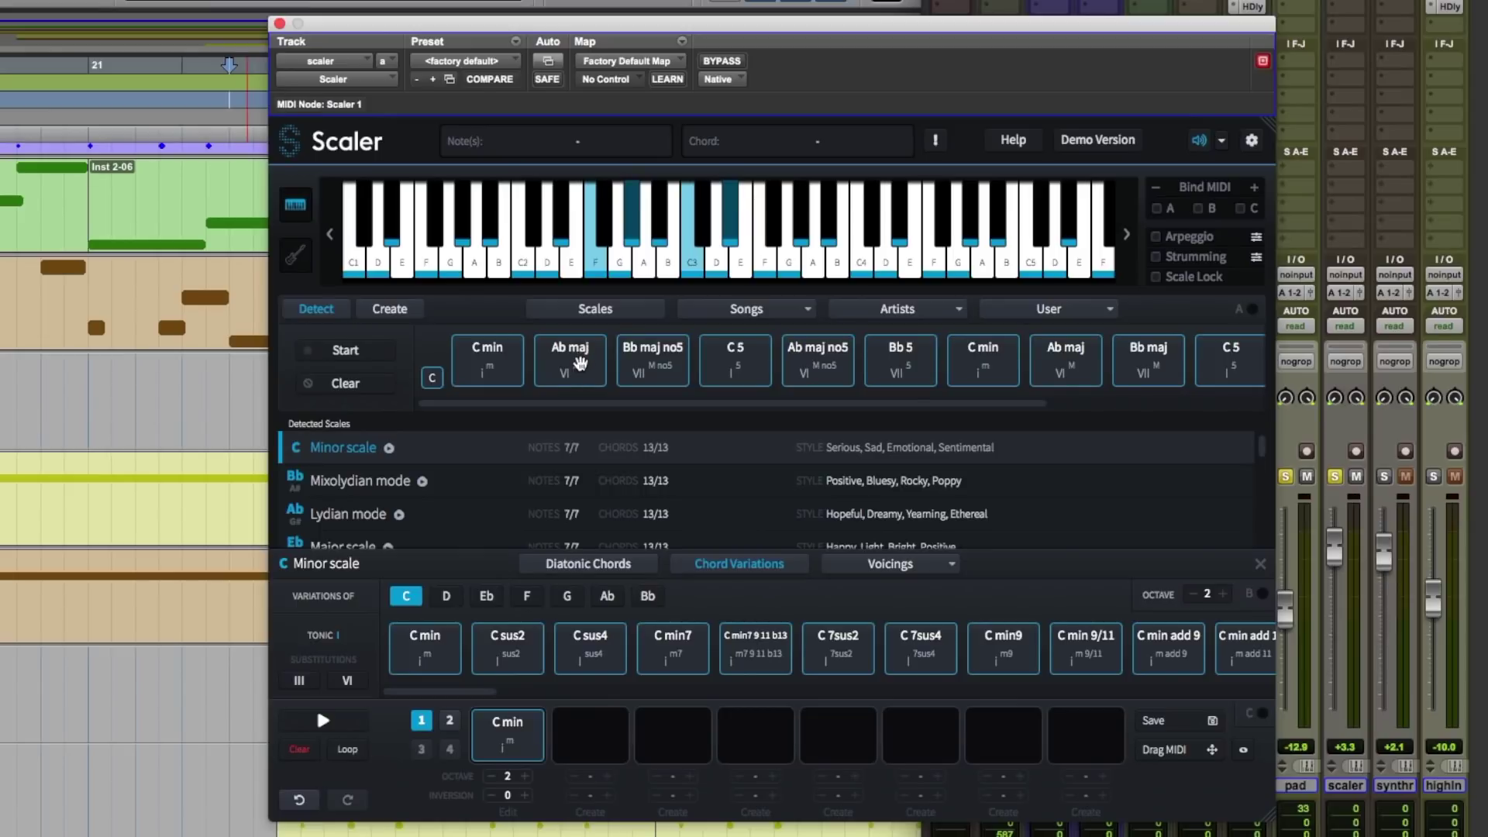
Audition the Ab chord variations and add Ab maj7 to the second slot of the progression
{"action": "left_click", "coordinate": [575, 375]}
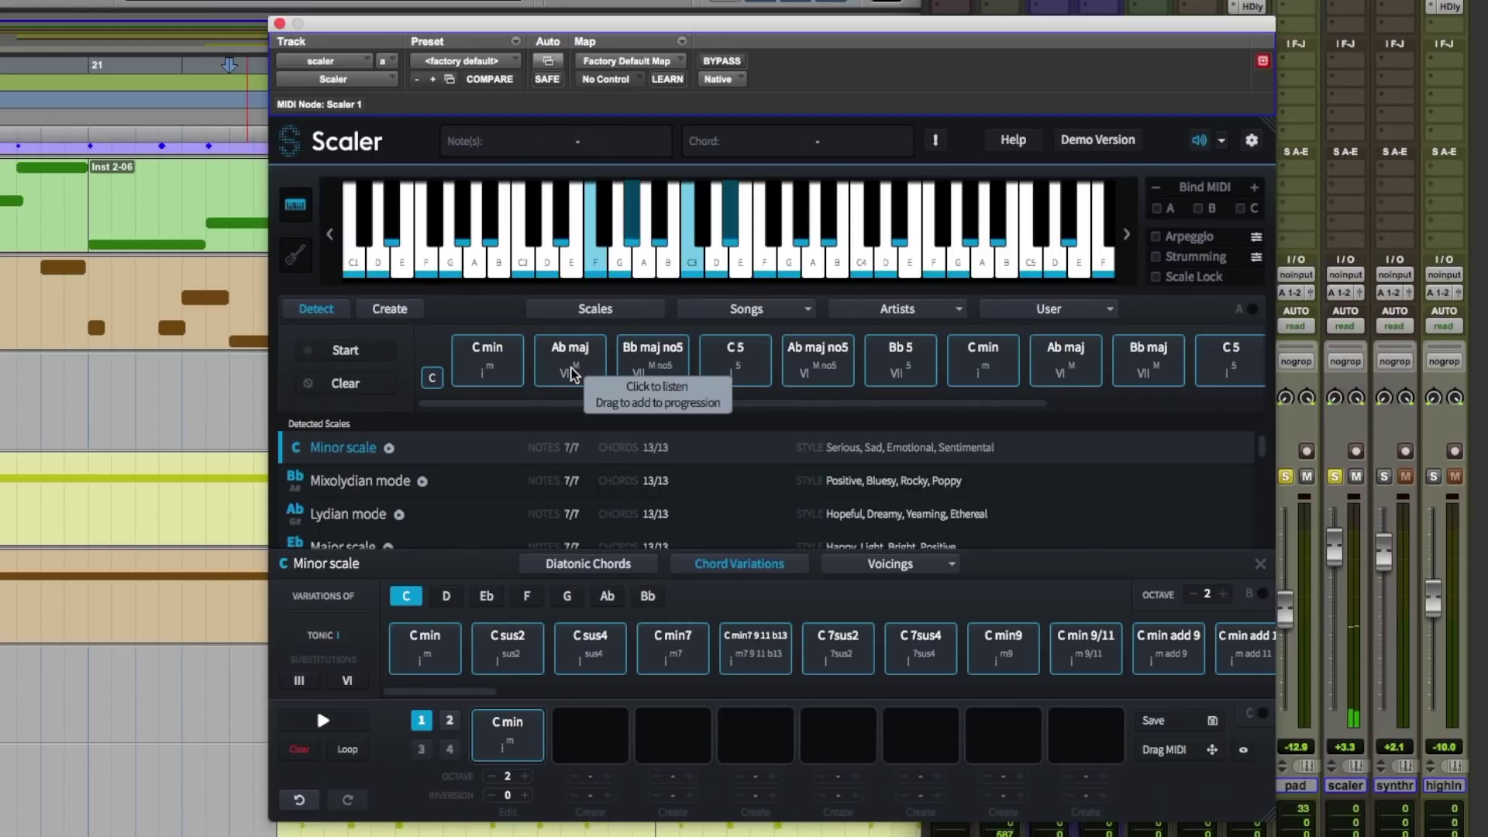
{"action": "left_click", "coordinate": [607, 596]}
{"action": "left_click", "coordinate": [425, 648]}
{"action": "left_click", "coordinate": [566, 659]}
{"action": "left_click", "coordinate": [585, 656]}
{"action": "left_click", "coordinate": [587, 657]}
{"action": "left_click_drag", "start_coordinate": [609, 730], "coordinate": [596, 735]}
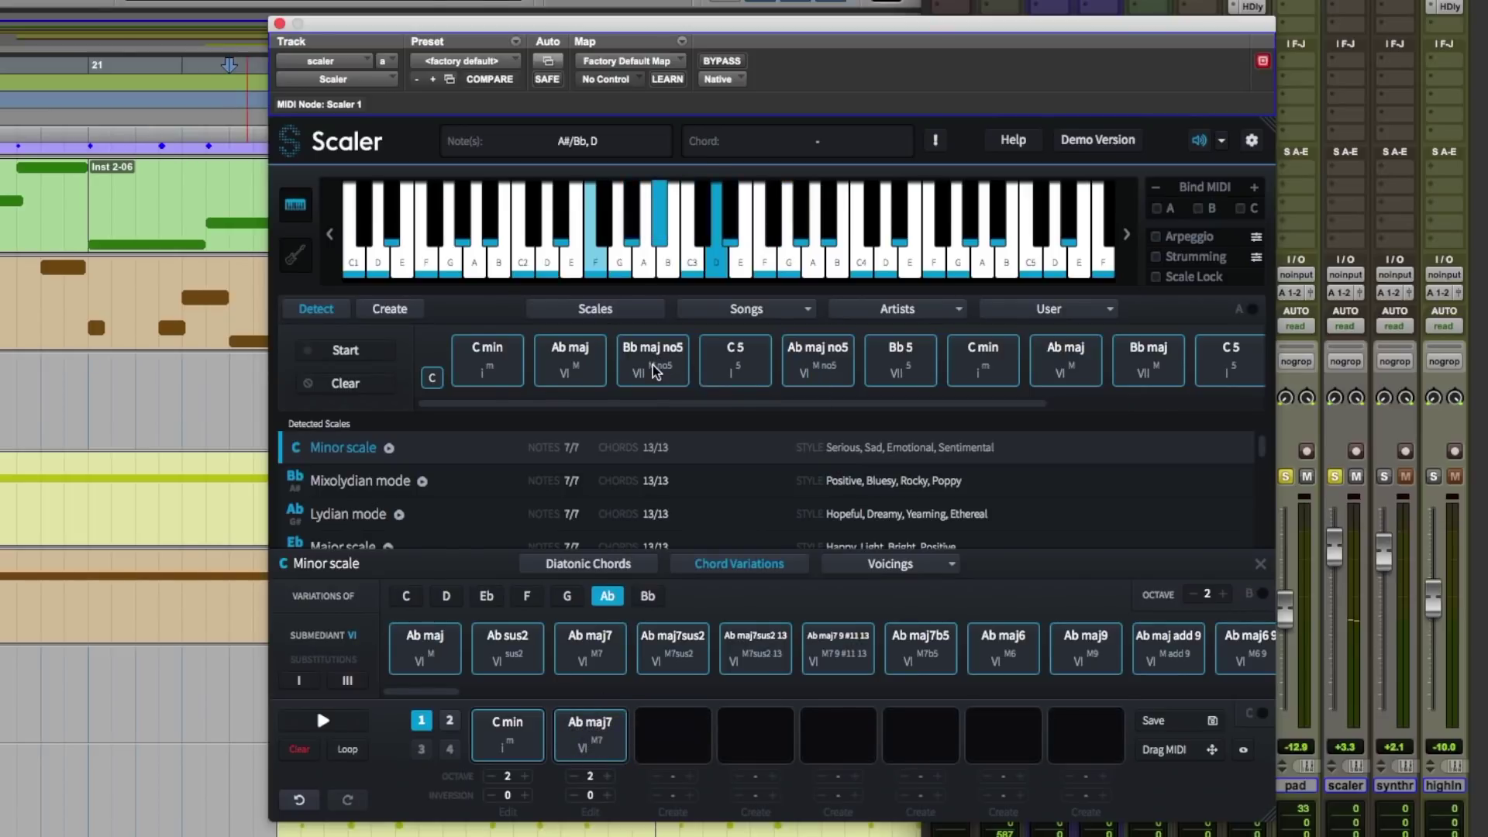
Audition the Bb chord variations and add Bb sus4 to the third slot of the progression
{"action": "left_click", "coordinate": [648, 596]}
{"action": "left_click", "coordinate": [531, 658]}
{"action": "left_click", "coordinate": [587, 653]}
{"action": "left_click_drag", "start_coordinate": [587, 654], "coordinate": [669, 738]}
Compare the detected C 5 with the variations of C, then add C min to the fourth slot of the progression
{"action": "left_click", "coordinate": [742, 372]}
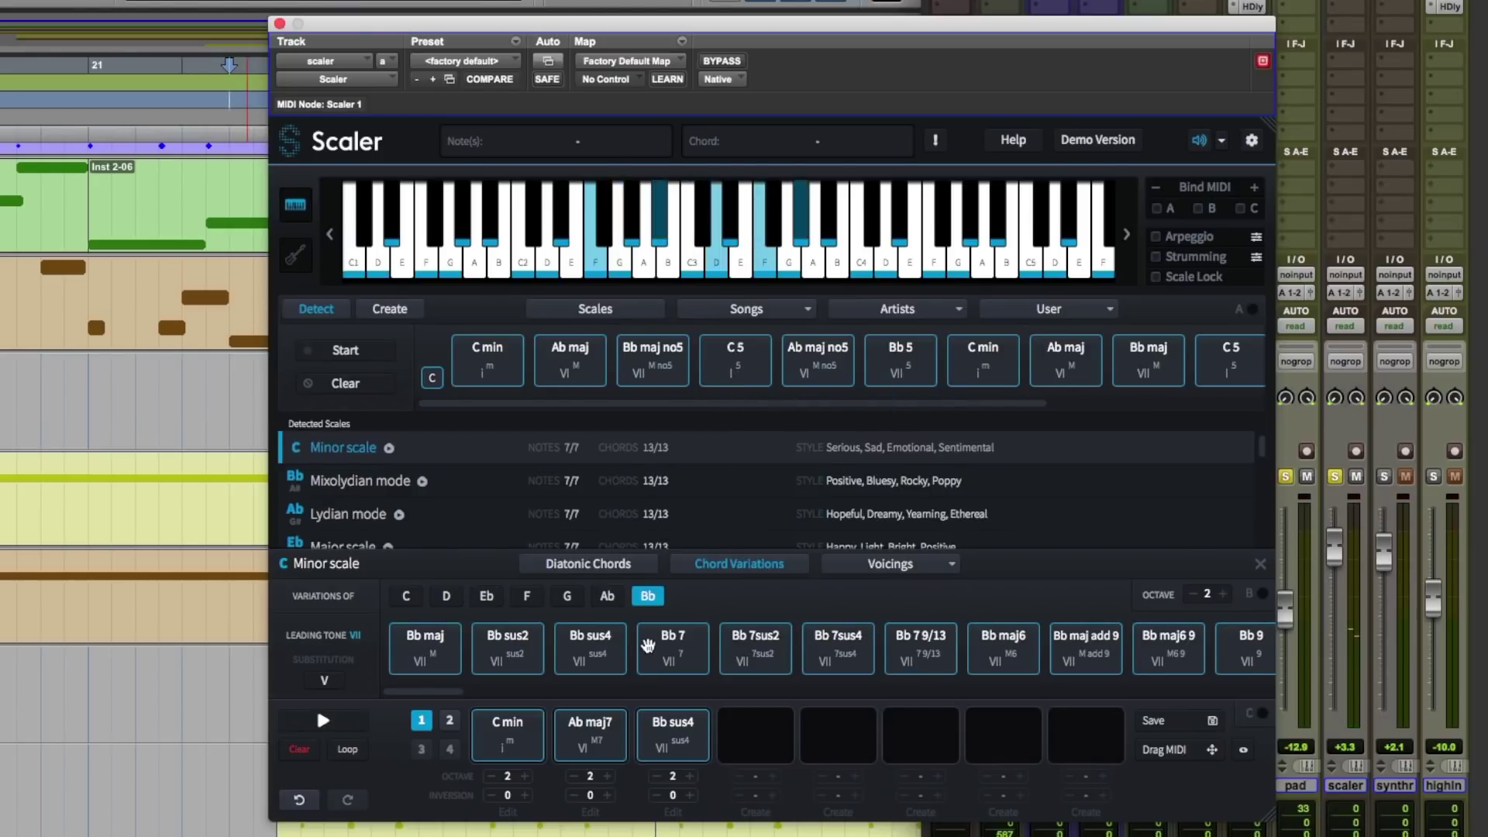
{"action": "left_click", "coordinate": [405, 595]}
{"action": "left_click", "coordinate": [496, 655]}
{"action": "left_click", "coordinate": [818, 655]}
{"action": "left_click", "coordinate": [570, 672]}
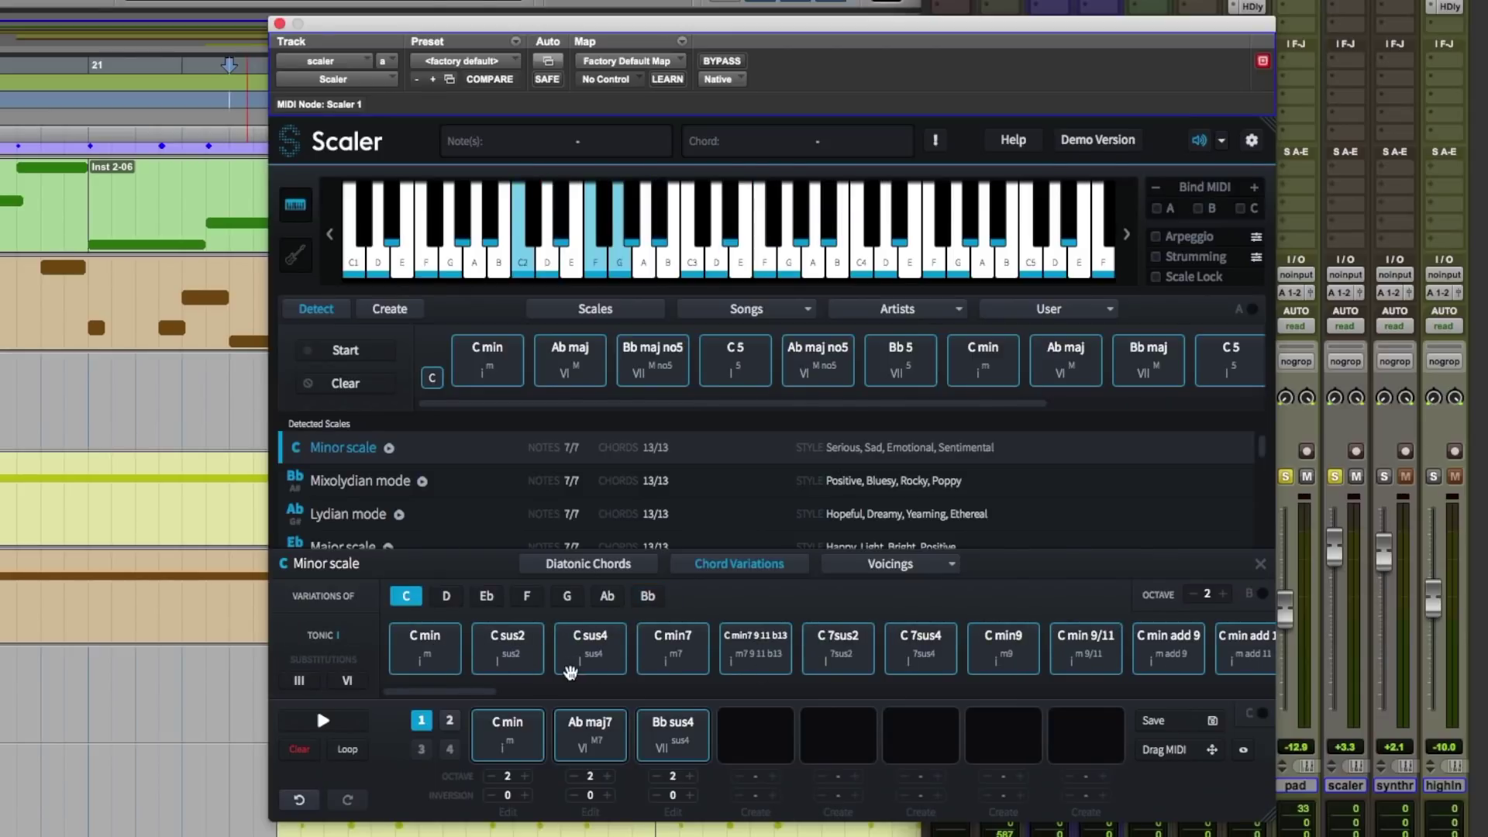
{"action": "left_click", "coordinate": [689, 672]}
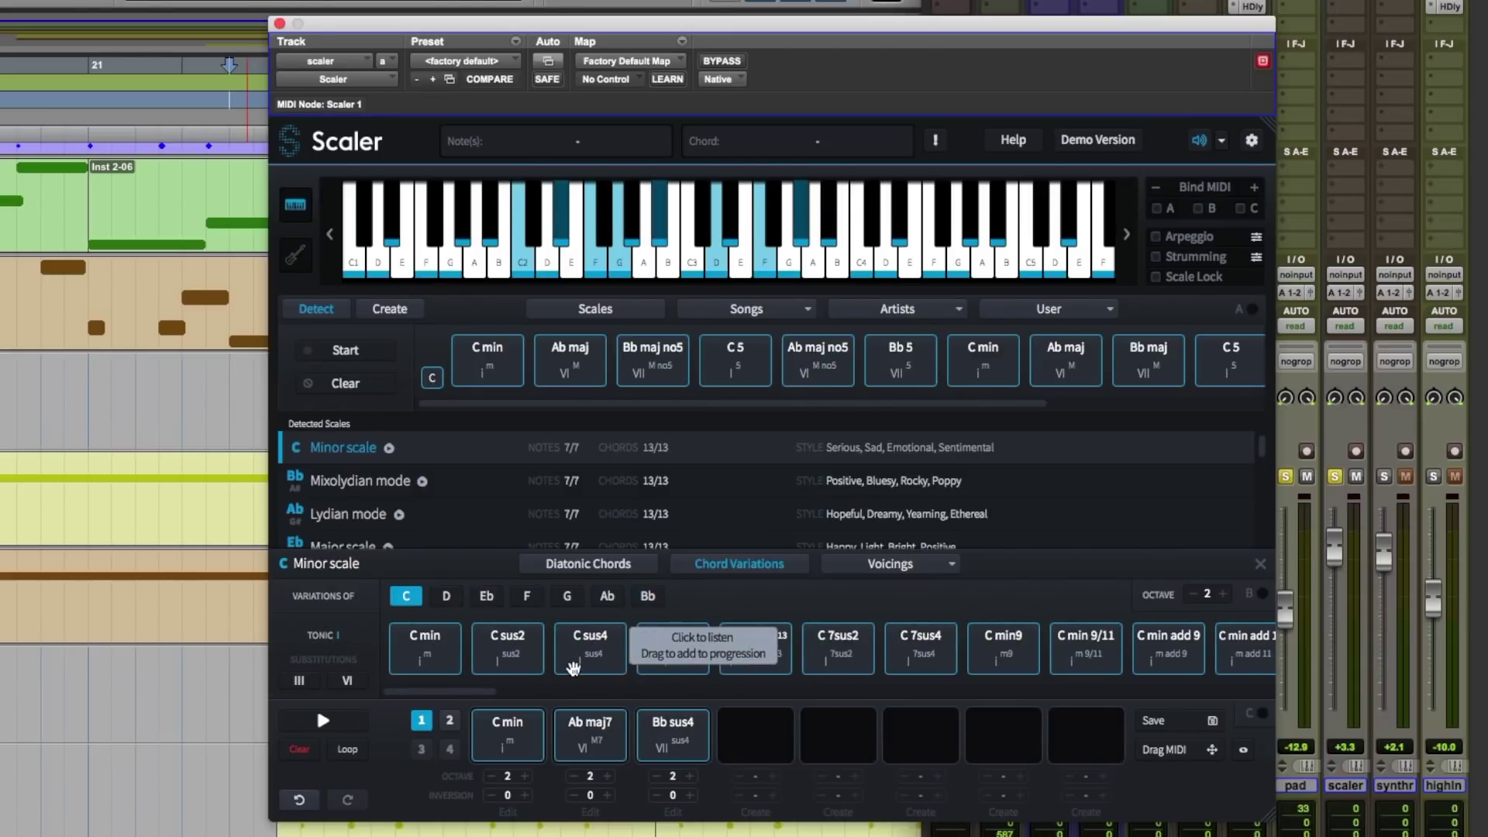
{"action": "left_click", "coordinate": [573, 668]}
{"action": "left_click", "coordinate": [528, 659]}
{"action": "left_click", "coordinate": [432, 651]}
{"action": "left_click", "coordinate": [515, 657]}
{"action": "left_click", "coordinate": [740, 658]}
{"action": "left_click", "coordinate": [830, 658]}
{"action": "left_click", "coordinate": [917, 659]}
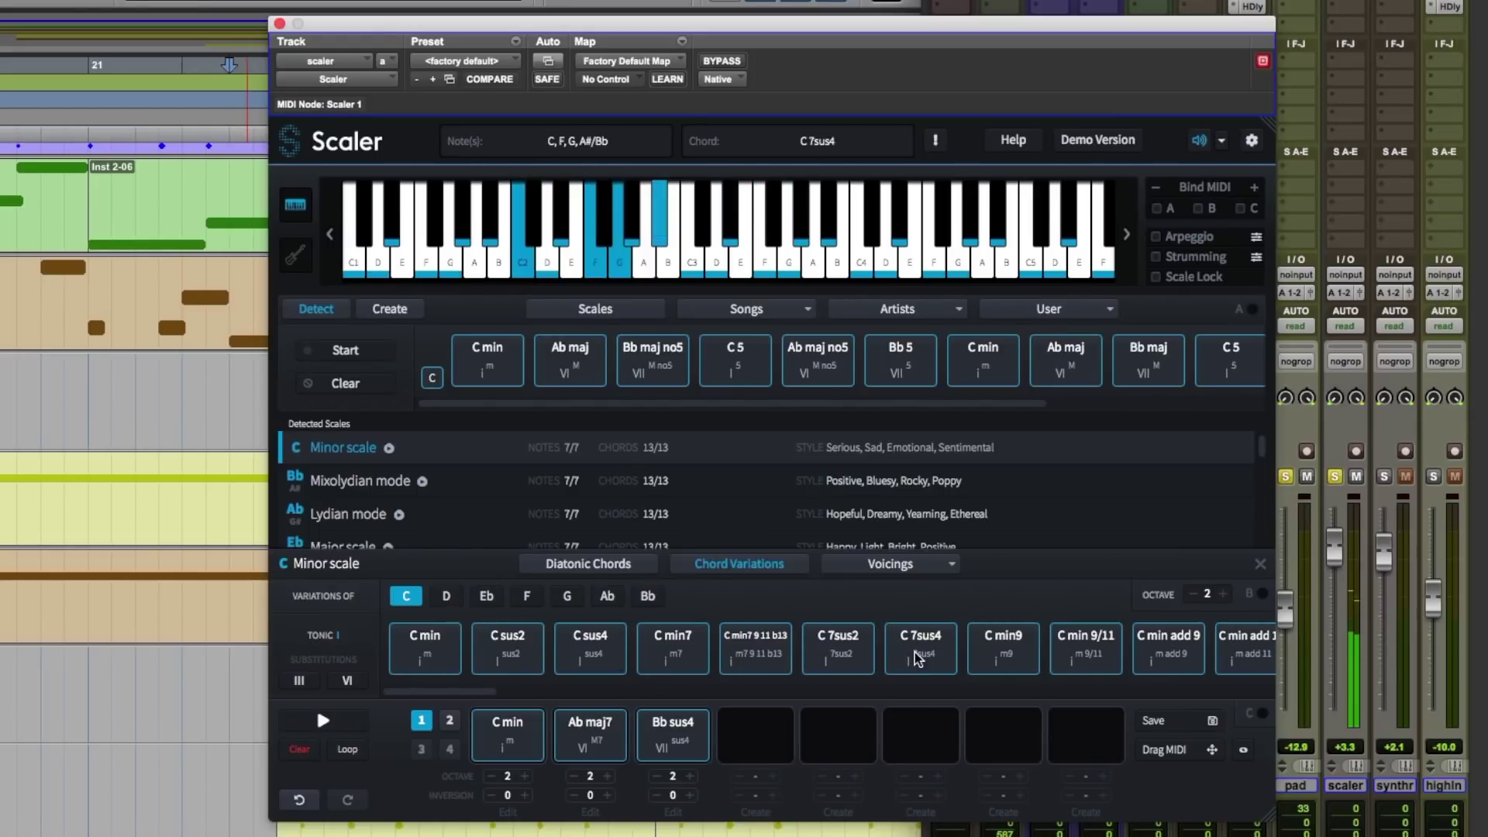
{"action": "left_click", "coordinate": [1000, 658]}
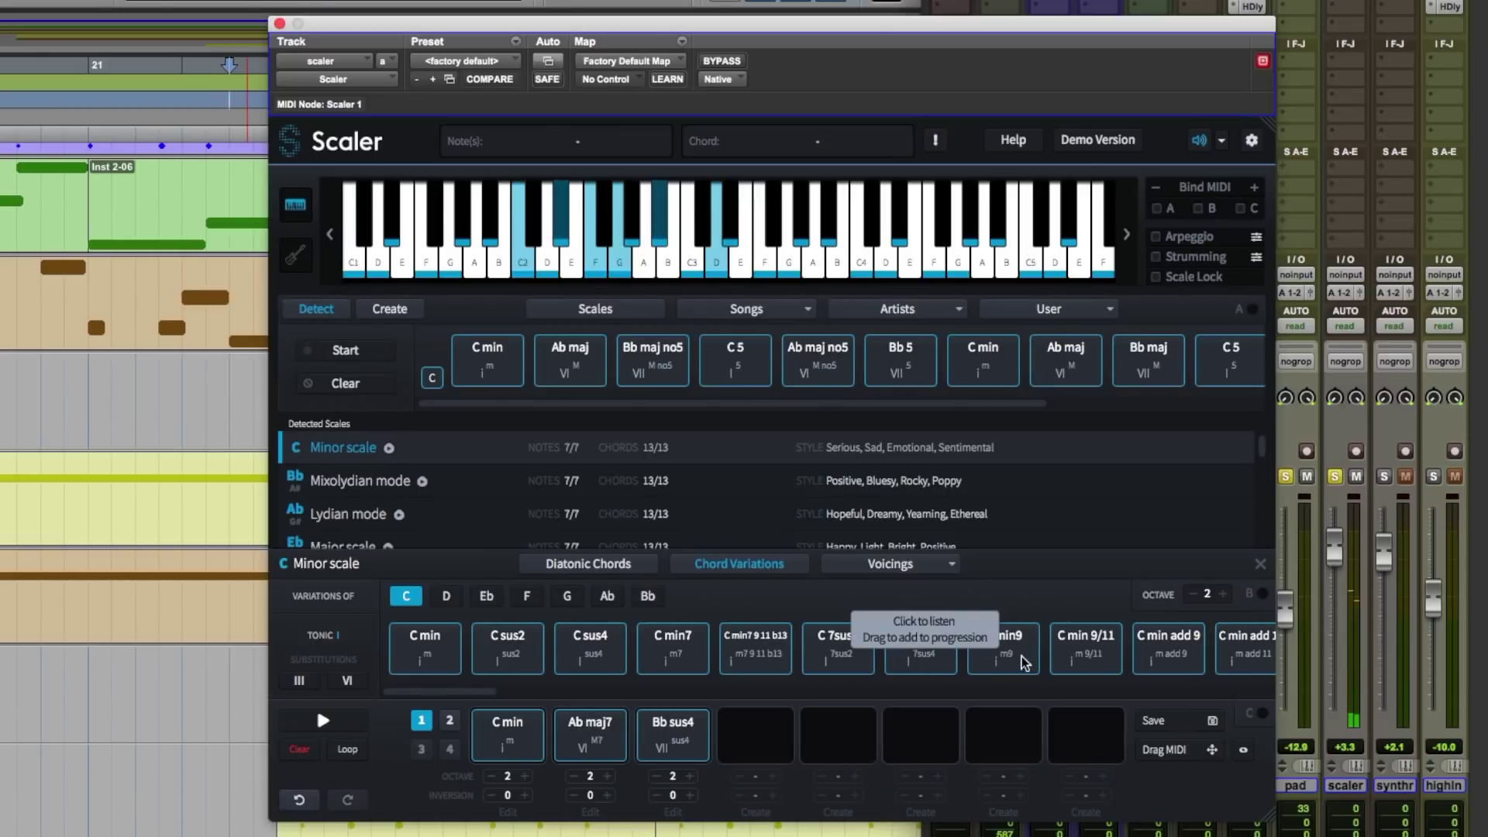
{"action": "left_click_drag", "start_coordinate": [433, 653], "coordinate": [752, 746]}
Add Ab sus2 to the fifth slot and Bb sus2 to the sixth slot of the progression
{"action": "left_click", "coordinate": [810, 372]}
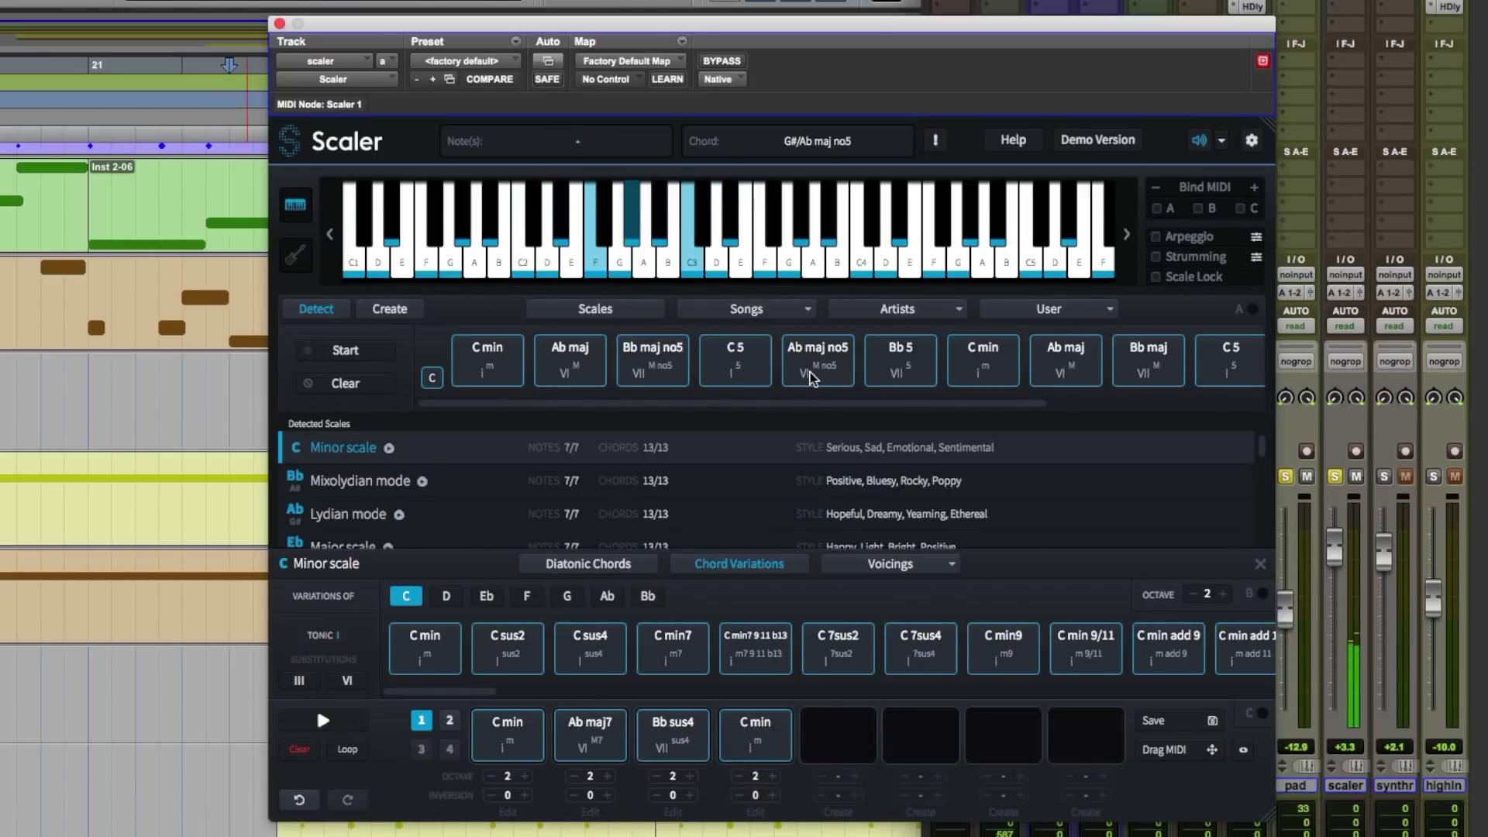
{"action": "left_click", "coordinate": [607, 596]}
{"action": "left_click_drag", "start_coordinate": [507, 650], "coordinate": [833, 744]}
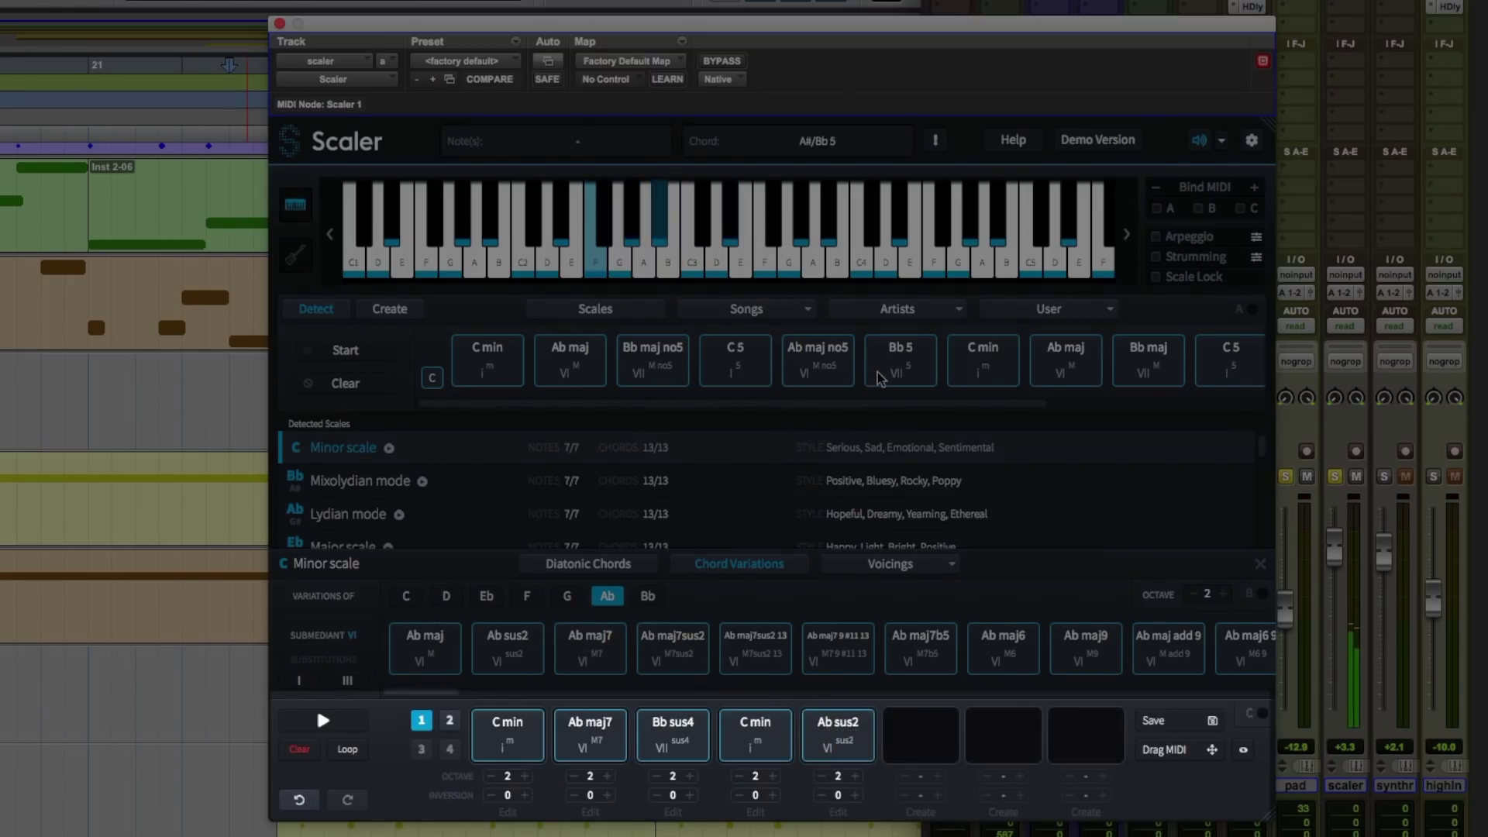
{"action": "left_click", "coordinate": [647, 596]}
{"action": "left_click_drag", "start_coordinate": [490, 658], "coordinate": [916, 734]}
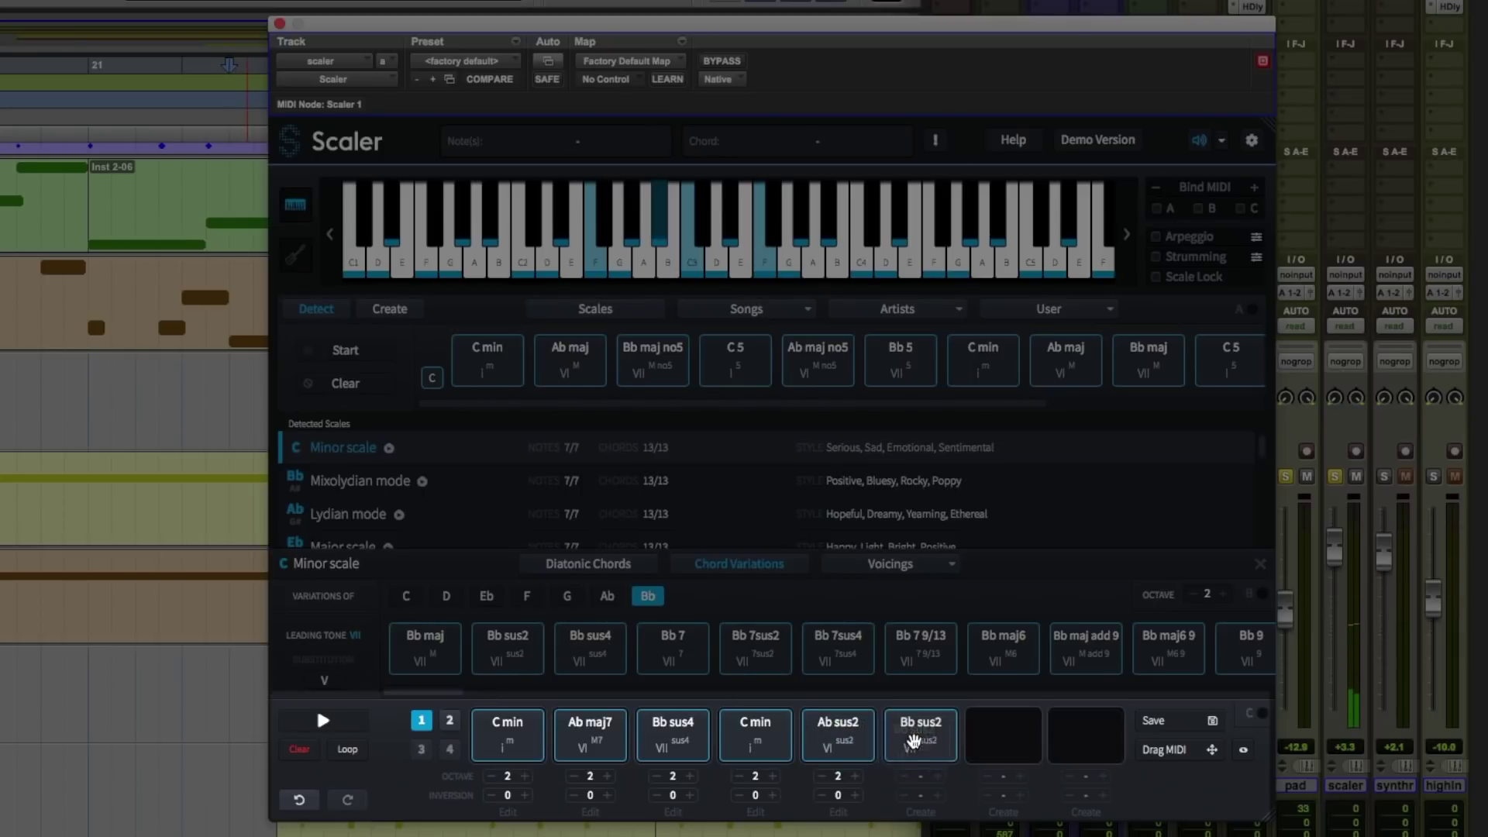
Add the second detected C min chord to the seventh slot and play the whole progression
{"action": "left_click", "coordinate": [989, 373]}
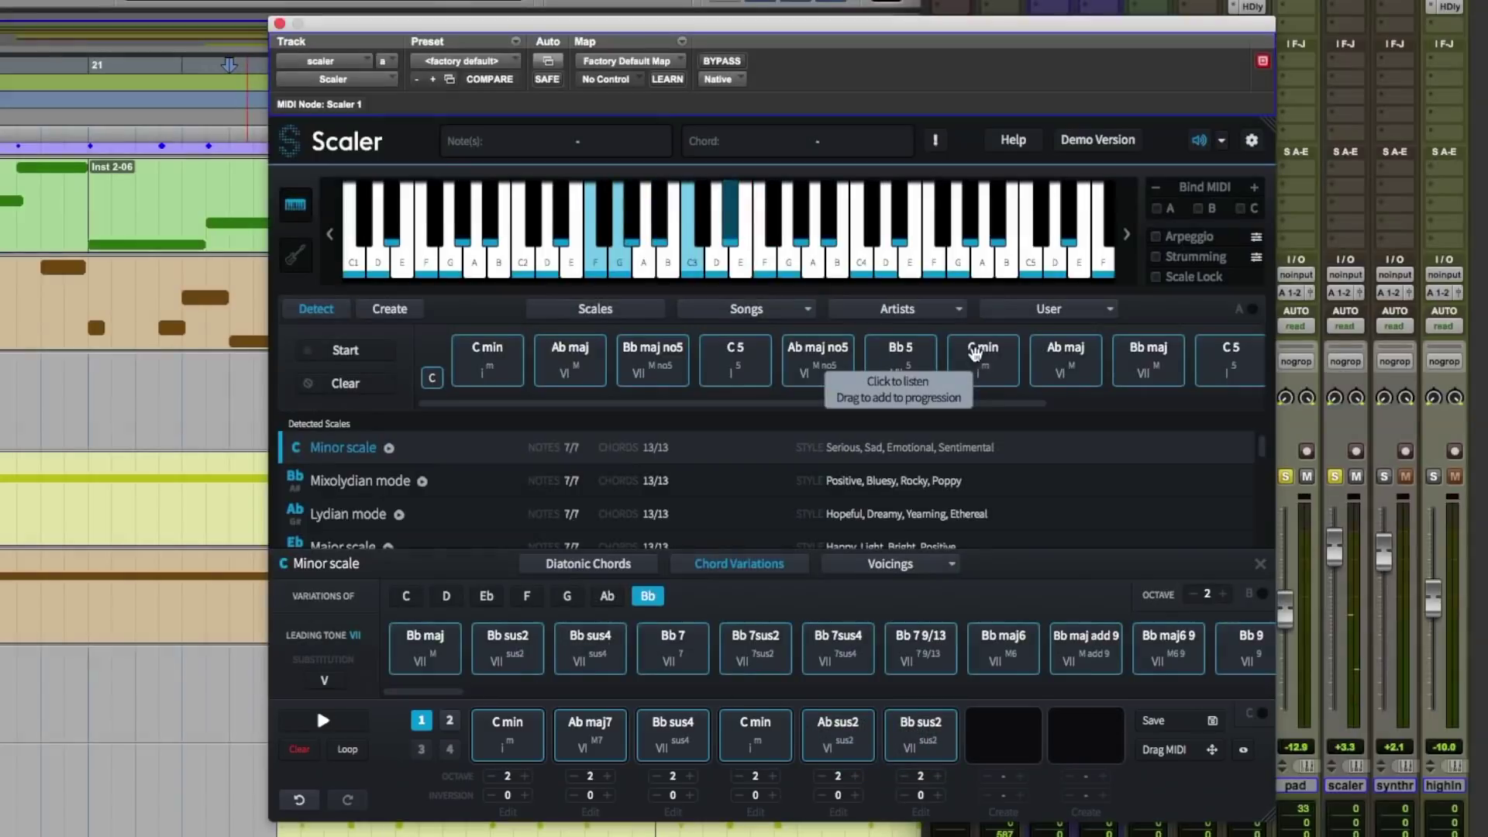
{"action": "left_click_drag", "start_coordinate": [978, 367], "coordinate": [1003, 732]}
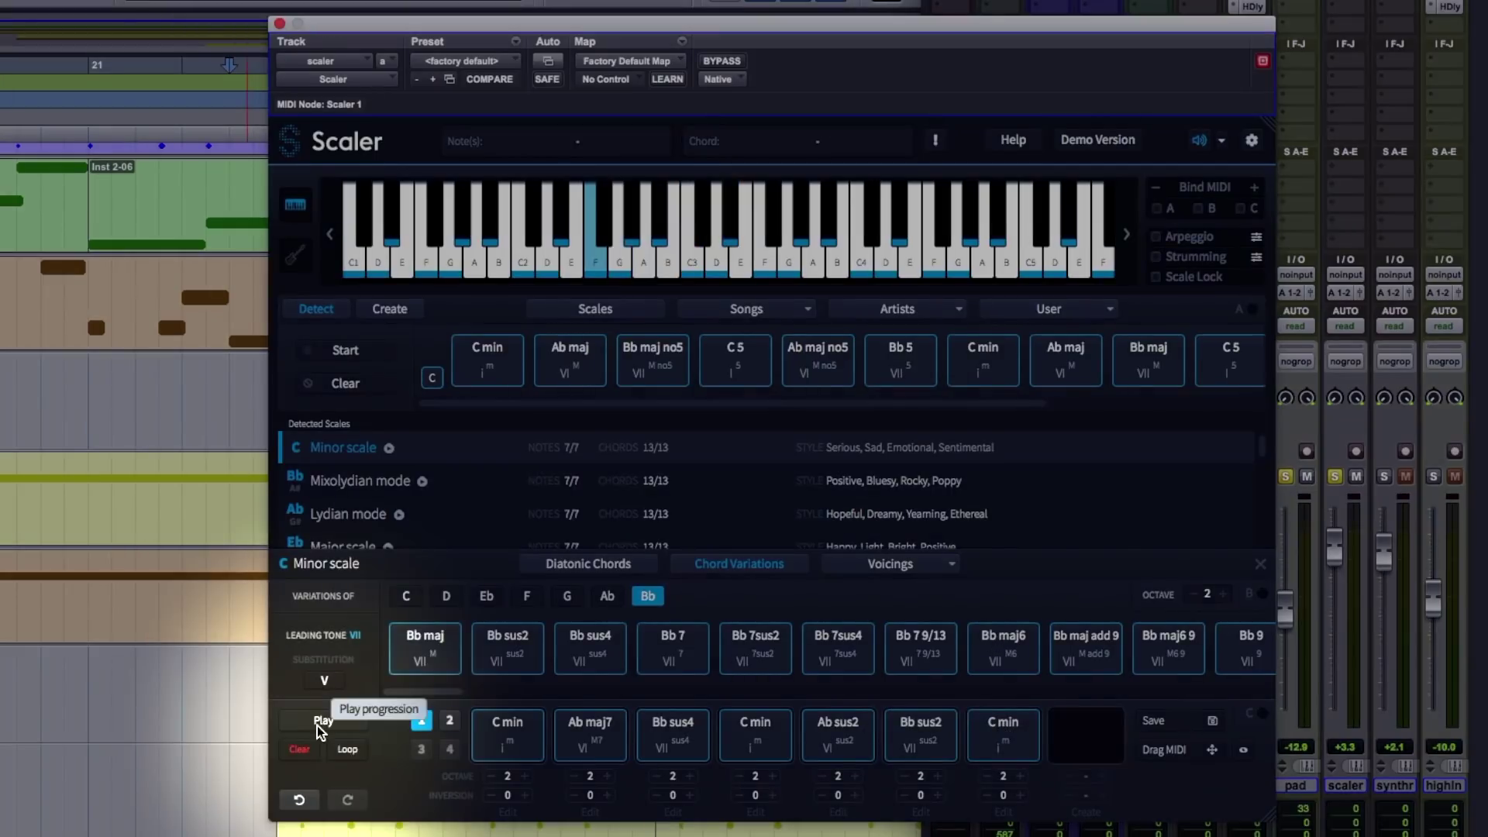
{"action": "left_click", "coordinate": [331, 725]}
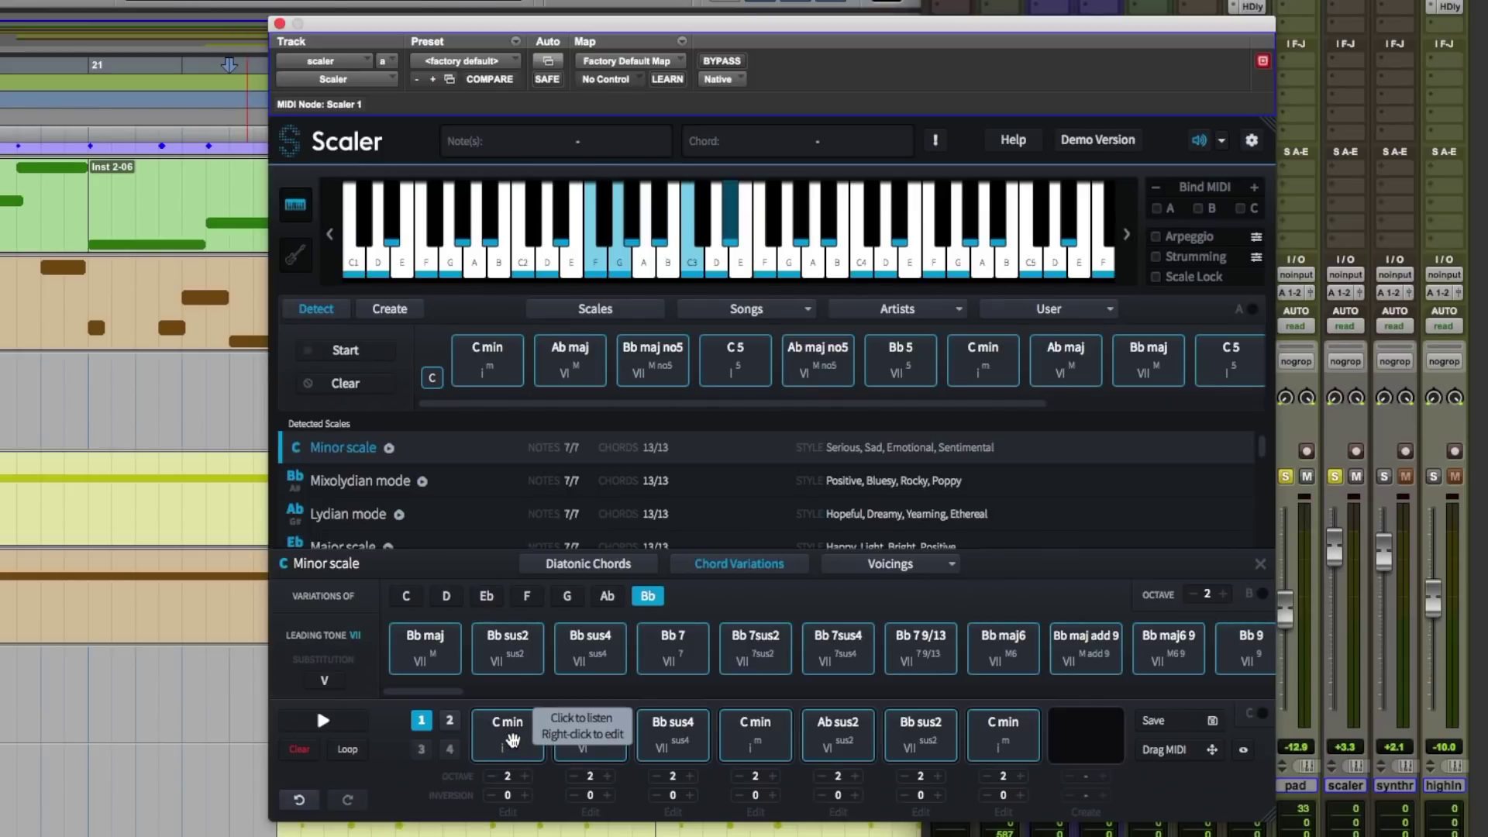
Set the inversion of Ab maj7 in the second slot to -1 and audition it after C min
{"action": "left_click", "coordinate": [512, 740]}
{"action": "left_click", "coordinate": [586, 740]}
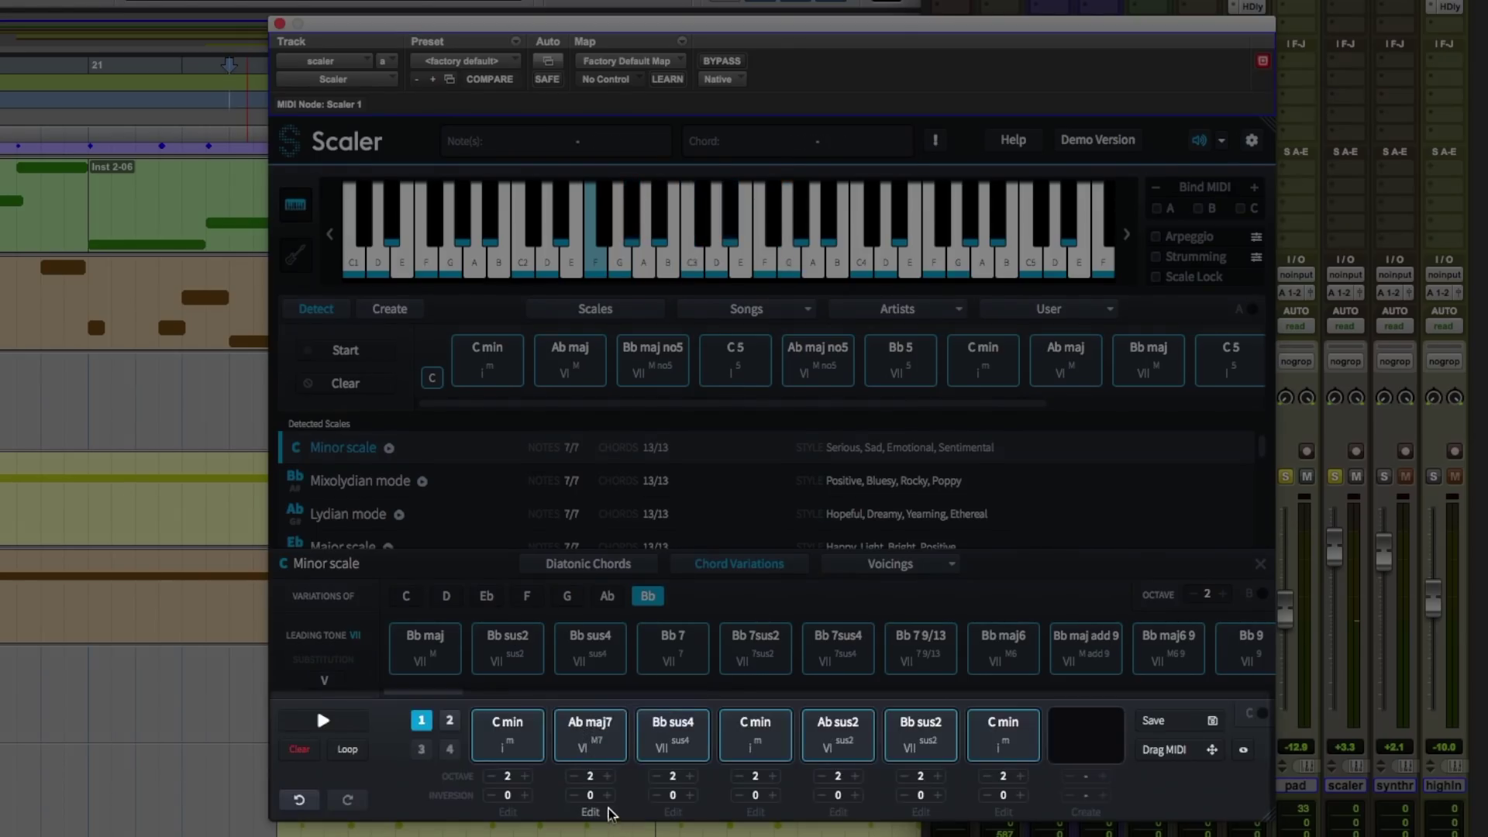
{"action": "left_click", "coordinate": [573, 795]}
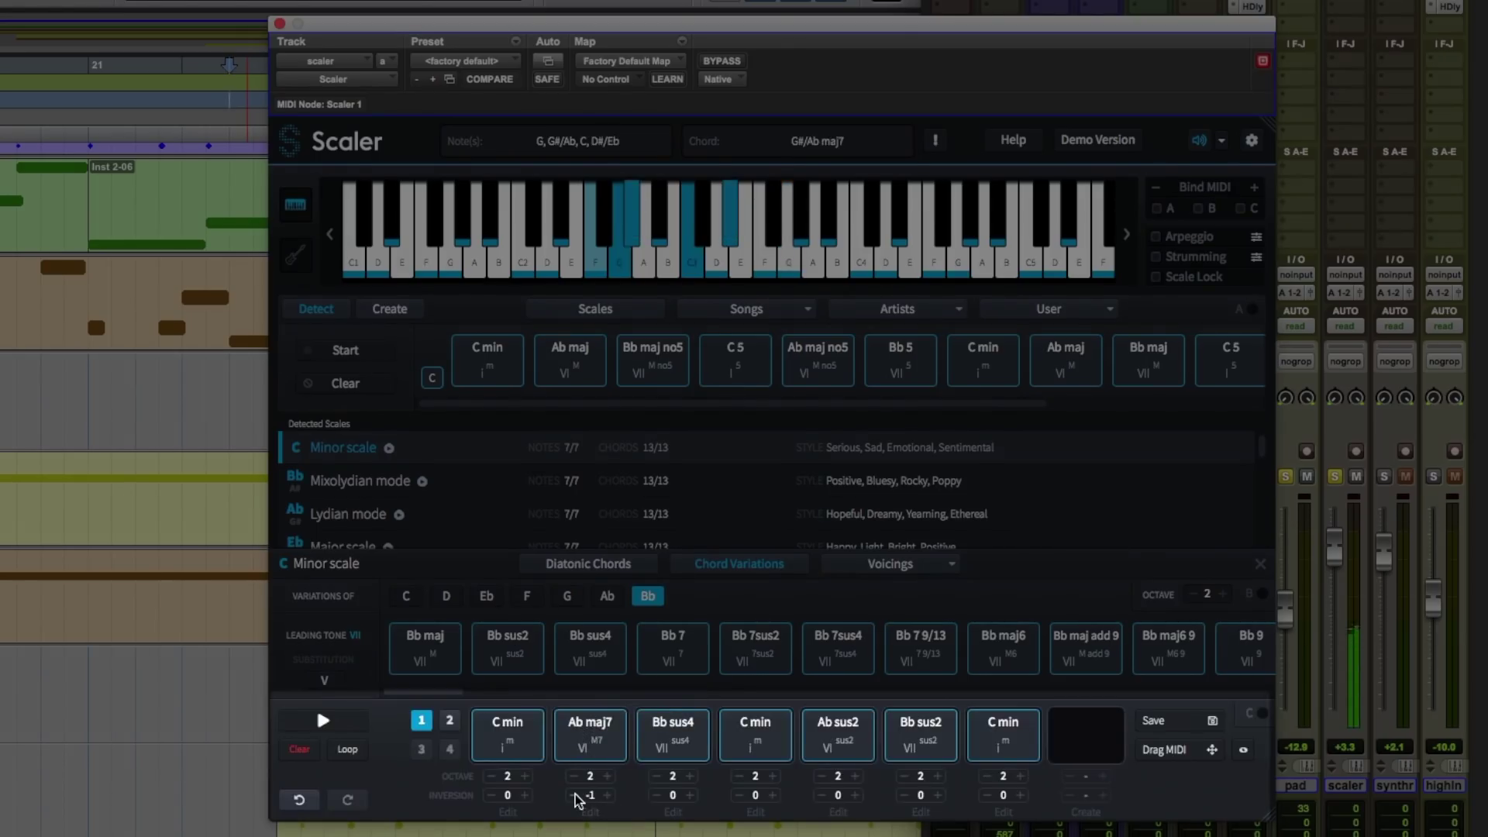
{"action": "left_click", "coordinate": [502, 743]}
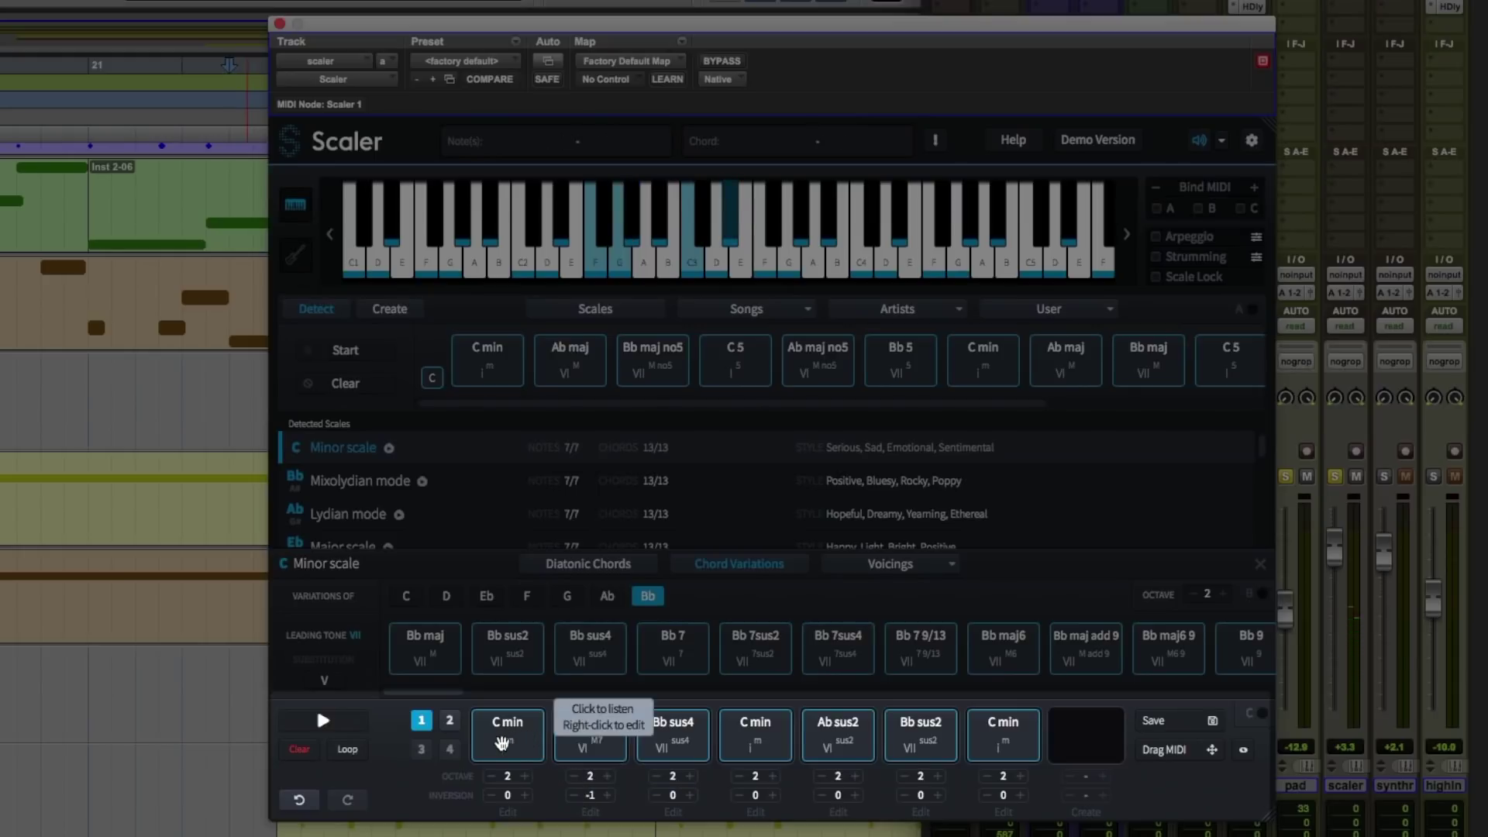
{"action": "left_click", "coordinate": [577, 748]}
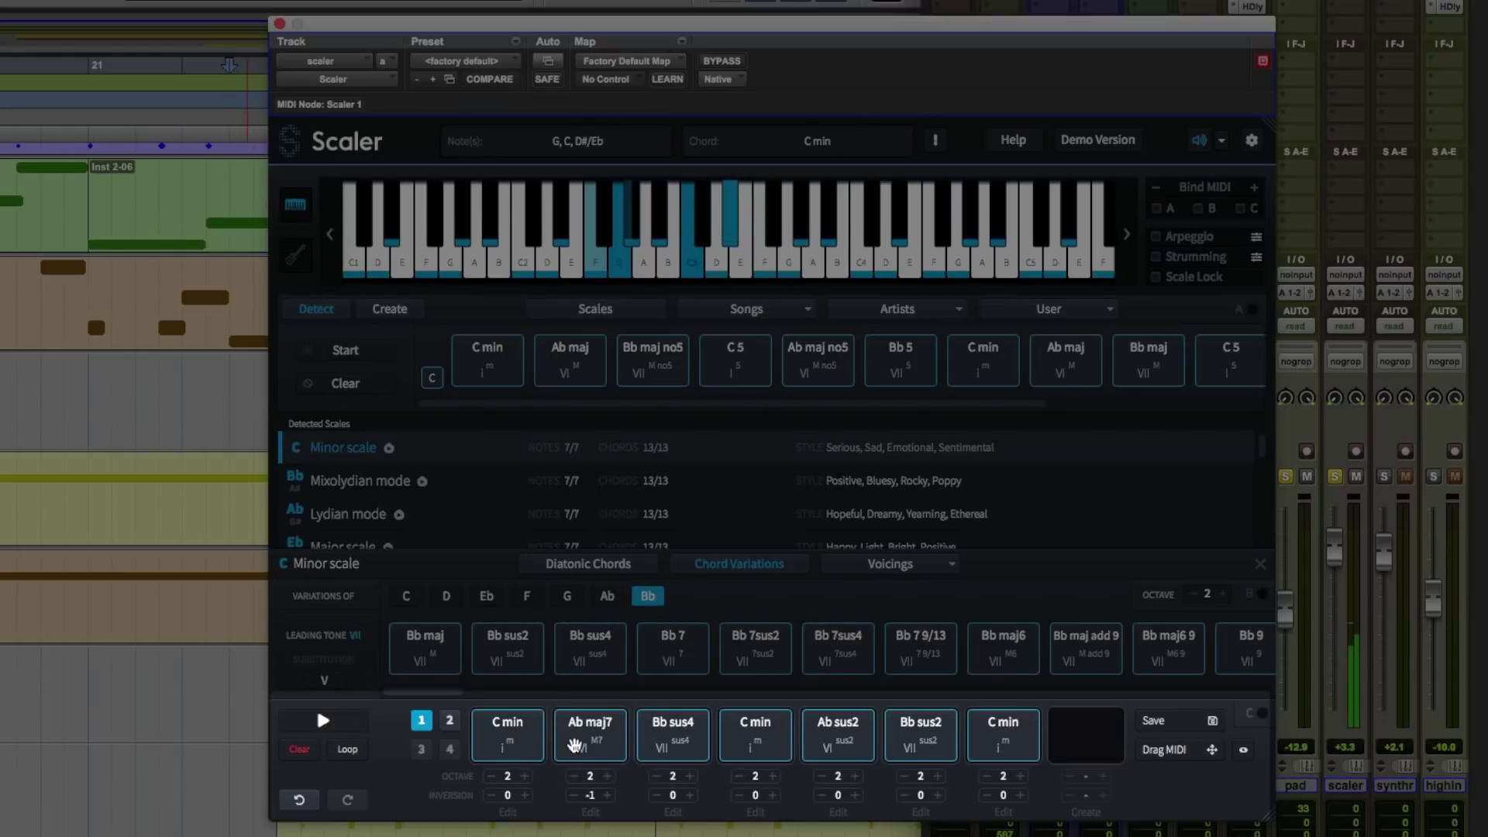
Set the inversion of Bb sus4 in the third slot to -1 and audition the first three chords in order
{"action": "left_click", "coordinate": [577, 750]}
{"action": "left_click", "coordinate": [673, 740]}
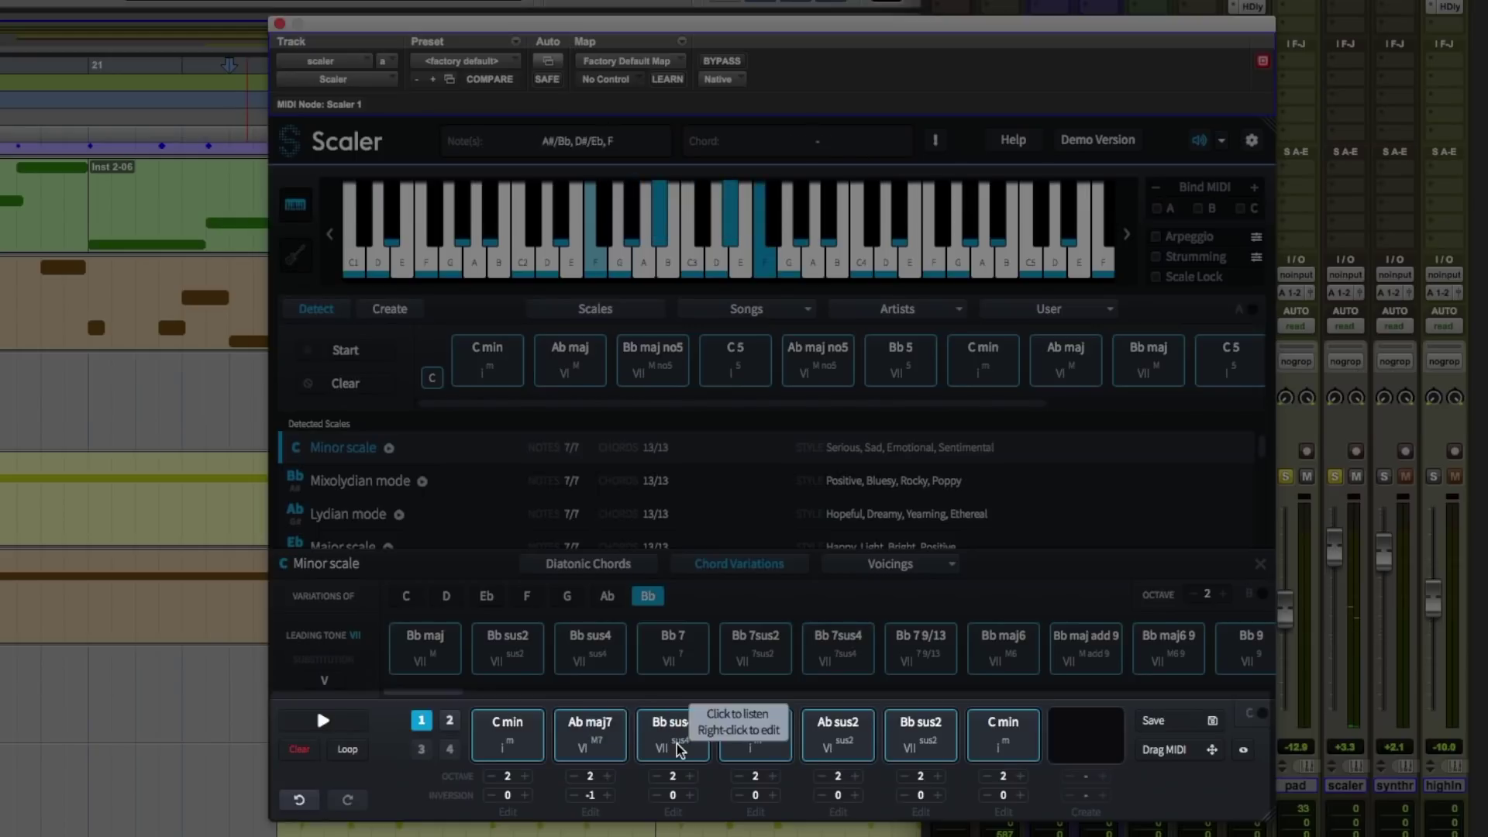
{"action": "left_click", "coordinate": [656, 795]}
{"action": "left_click", "coordinate": [497, 744]}
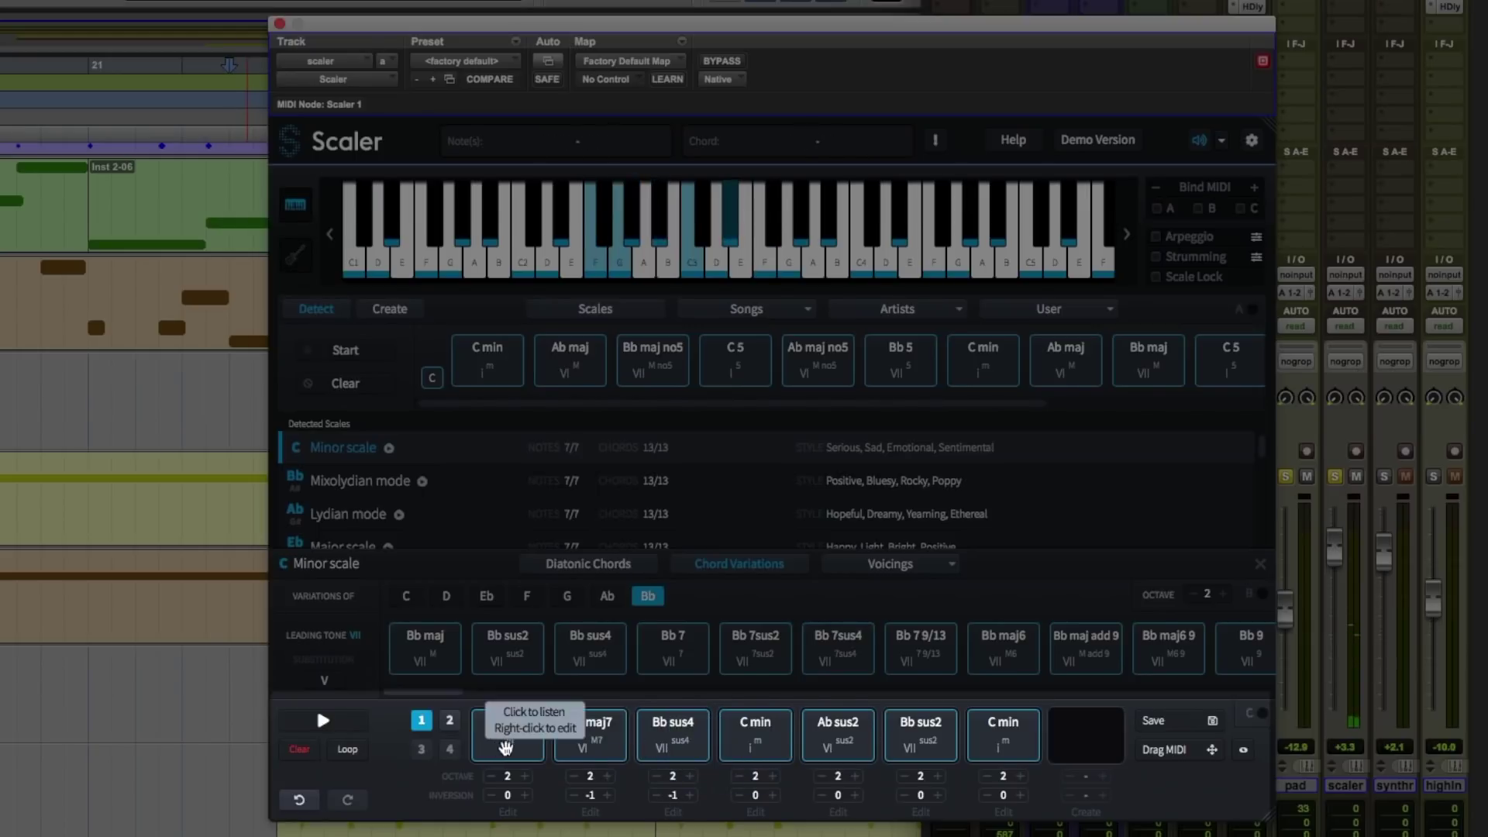
{"action": "left_click", "coordinate": [605, 746]}
{"action": "left_click", "coordinate": [673, 747]}
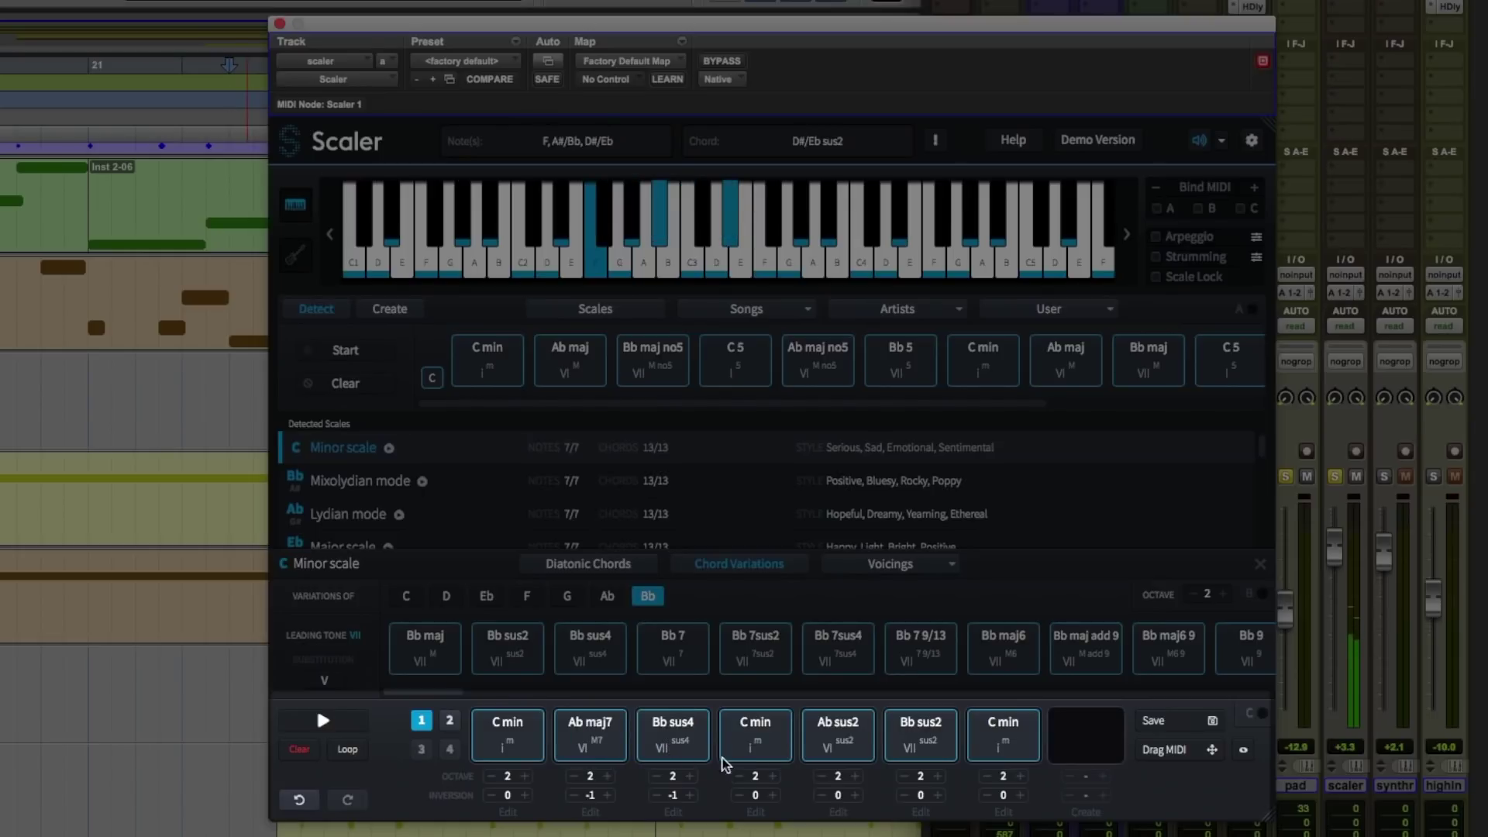
Set the inversion of C min in the fourth slot to 1 and audition it against Ab maj7
{"action": "left_click", "coordinate": [752, 744]}
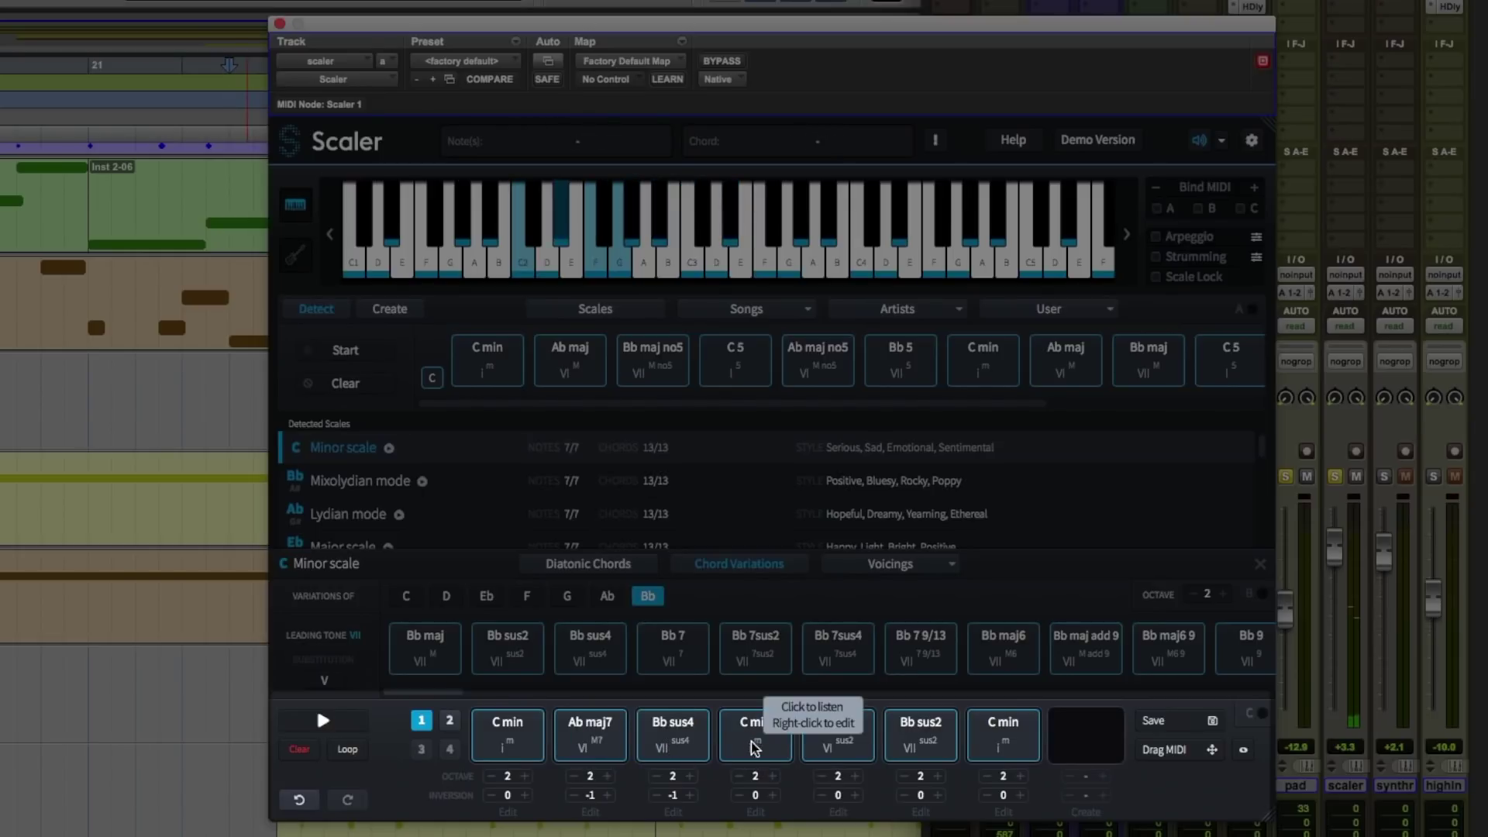
{"action": "left_click", "coordinate": [773, 795]}
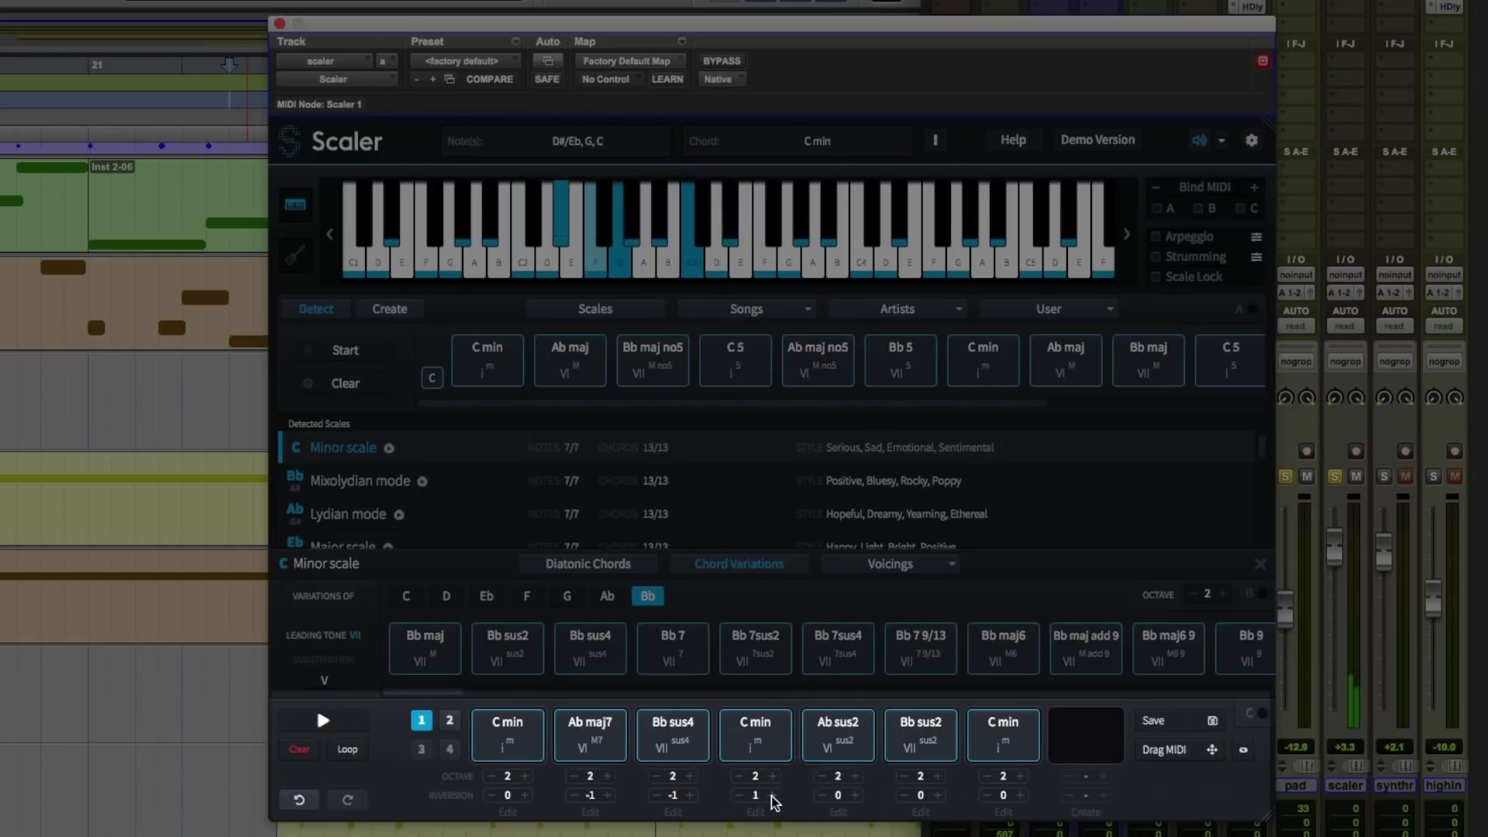
{"action": "left_click", "coordinate": [589, 742]}
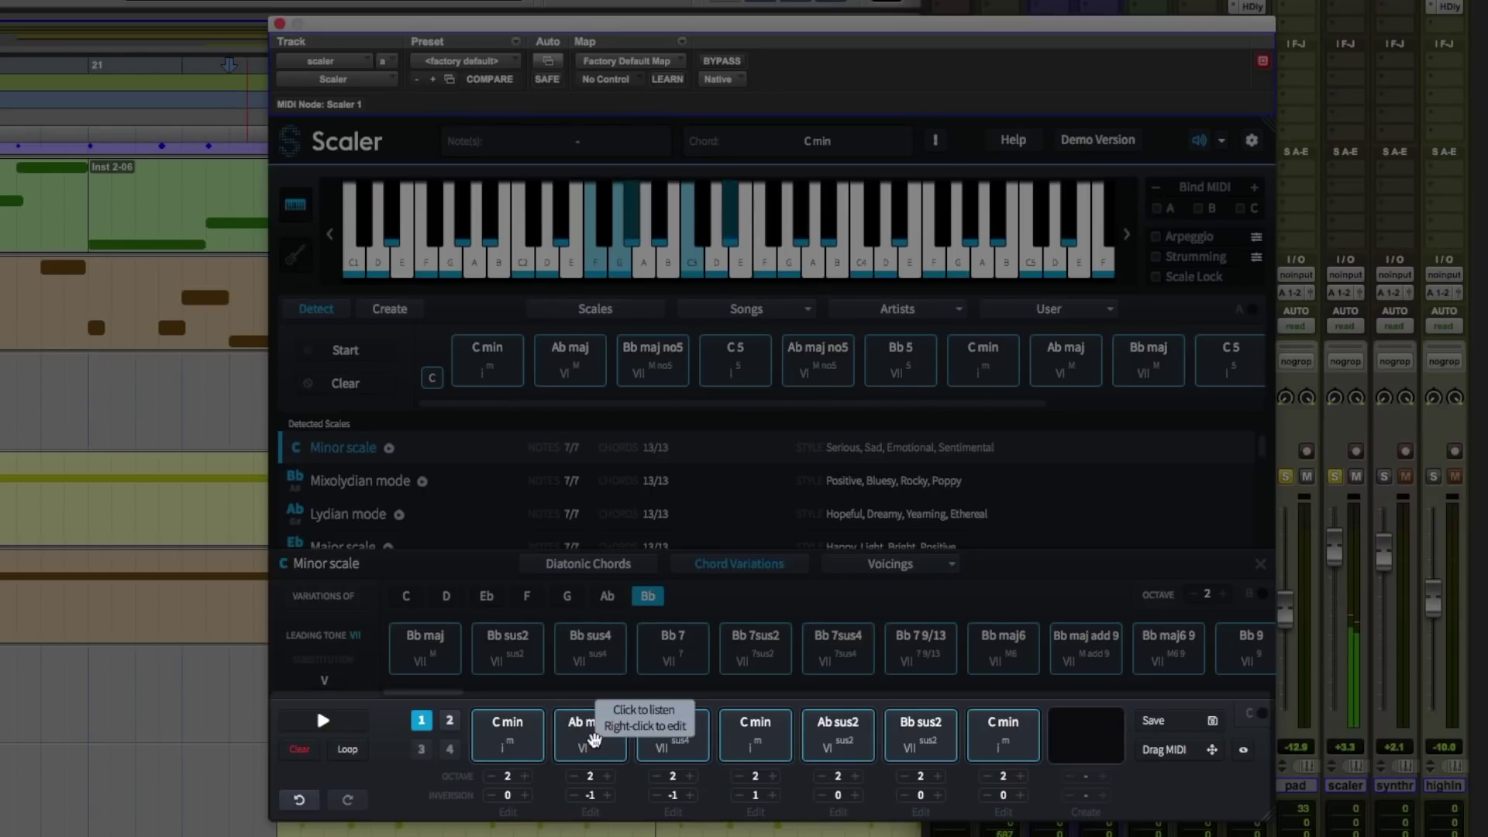
{"action": "left_click", "coordinate": [756, 736]}
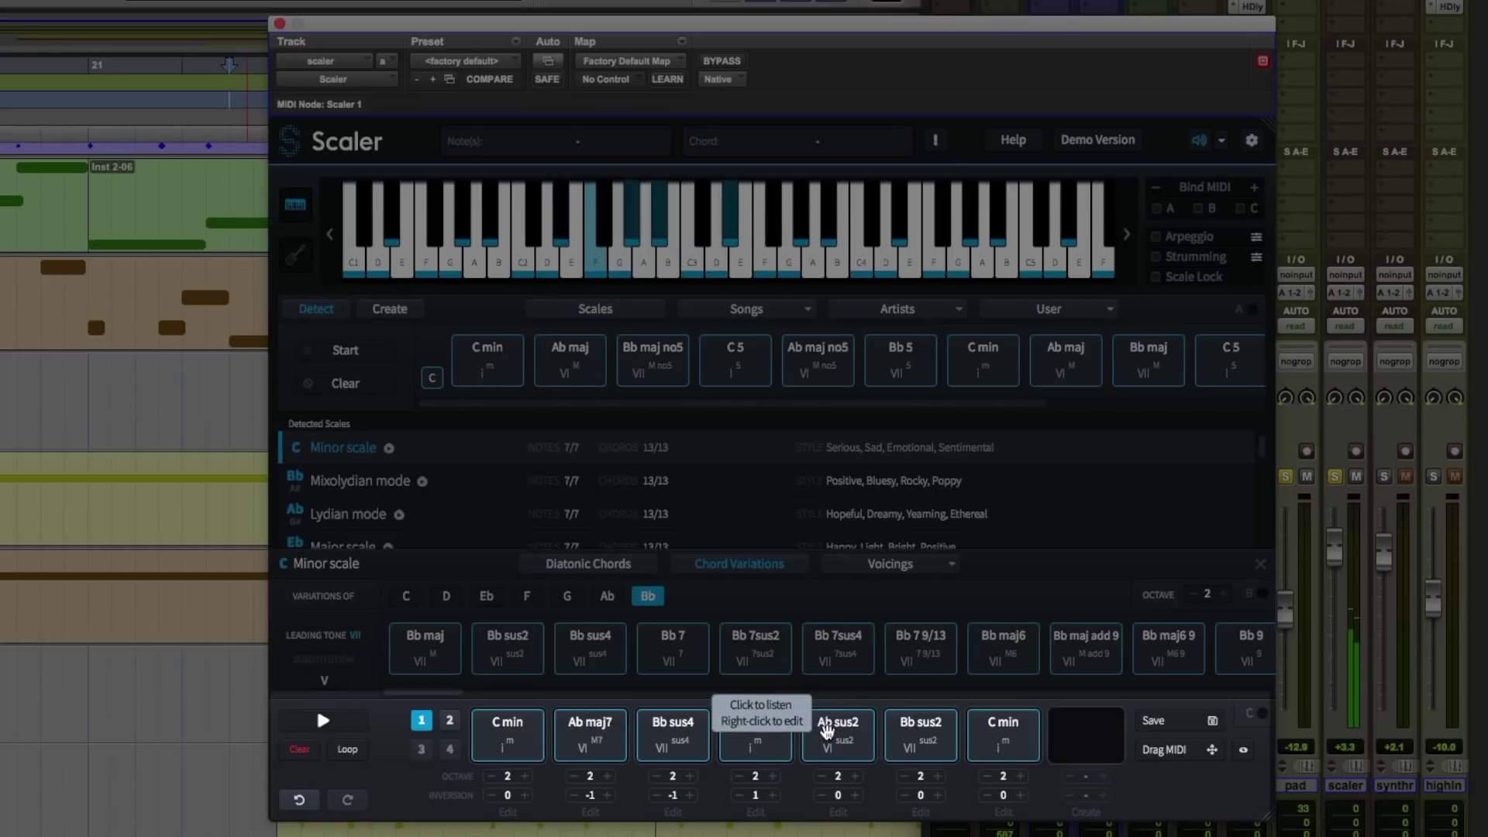
Set the inversions of Ab sus2, Bb sus2 and the C min in the seventh slot to -1
{"action": "left_click", "coordinate": [821, 795]}
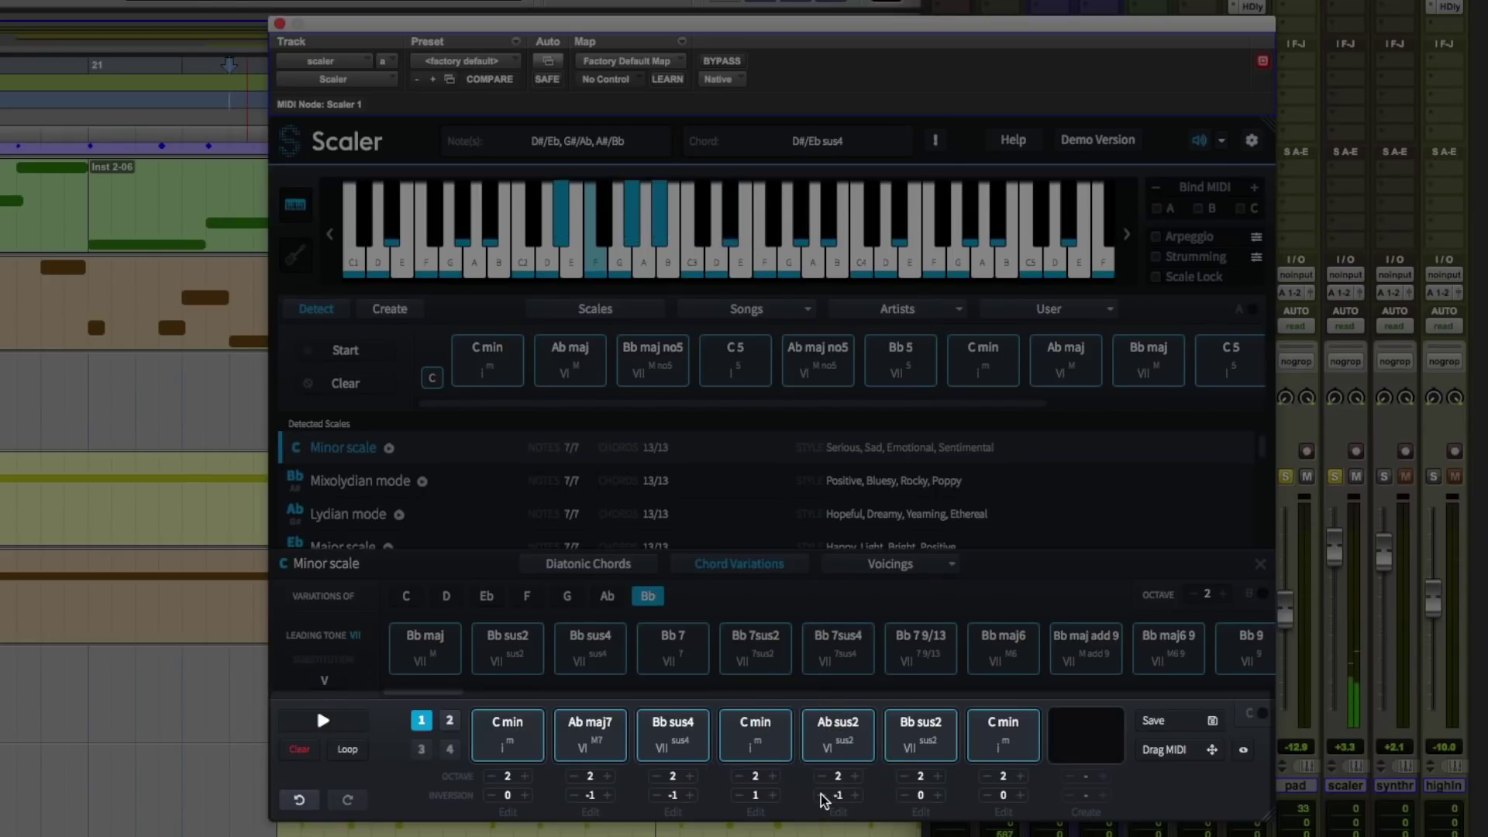
{"action": "left_click", "coordinate": [915, 746]}
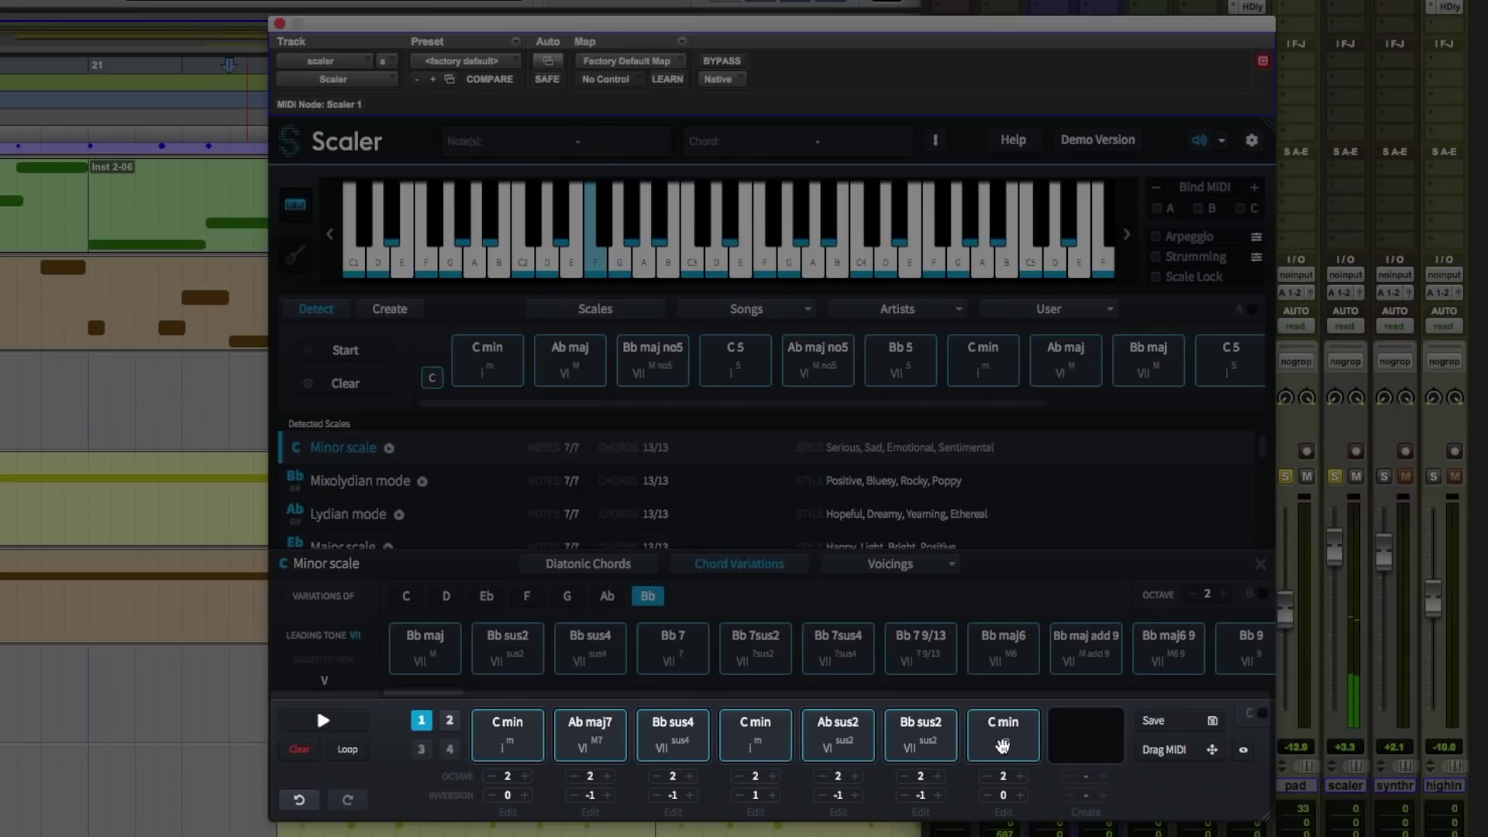
{"action": "left_click", "coordinate": [988, 795]}
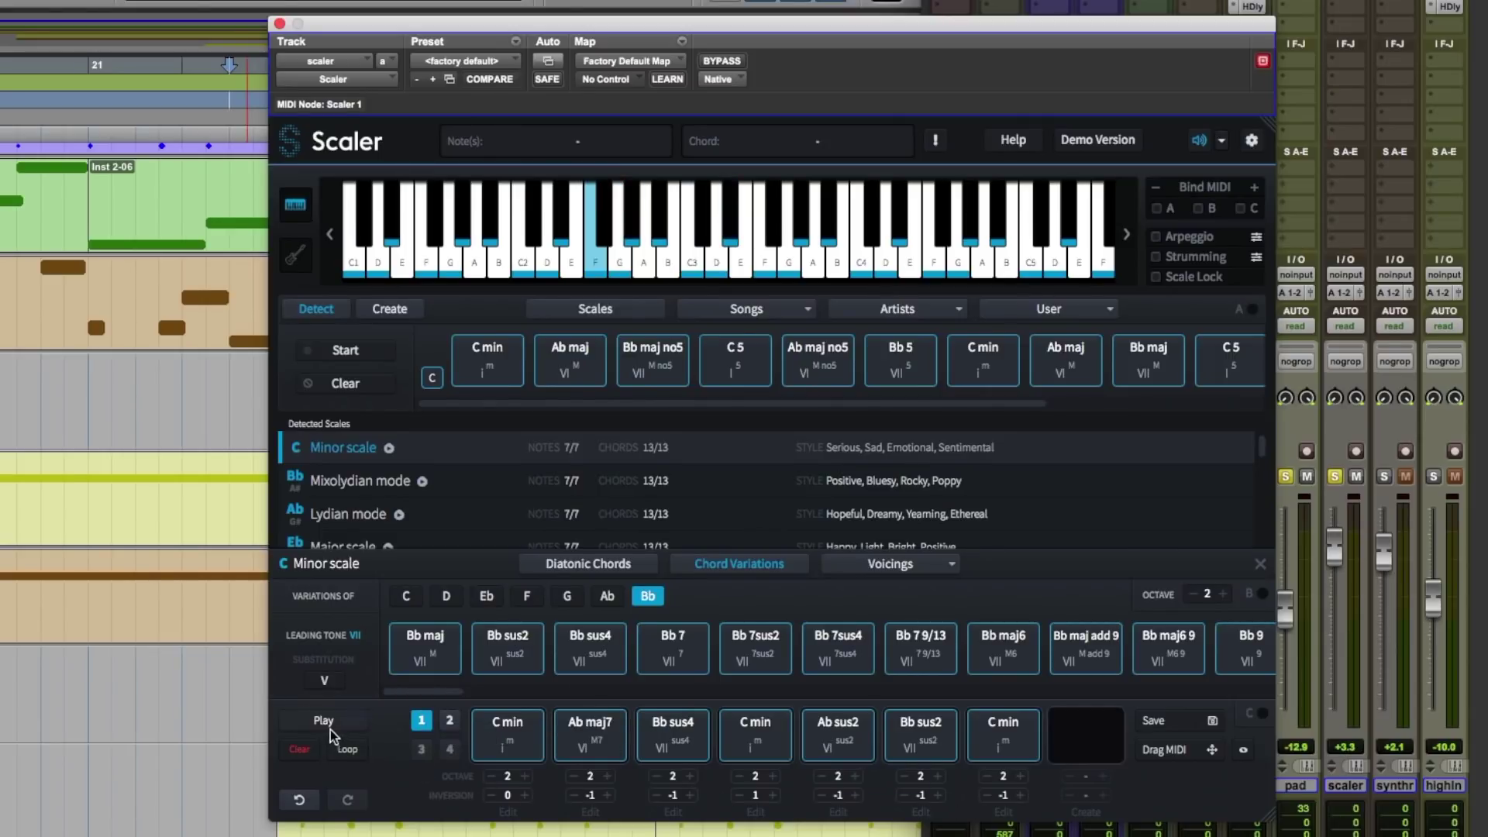
Play back the revised progression in Scaler and its MIDI clip with the arrangement from just before bar 22
{"action": "left_click", "coordinate": [324, 723]}
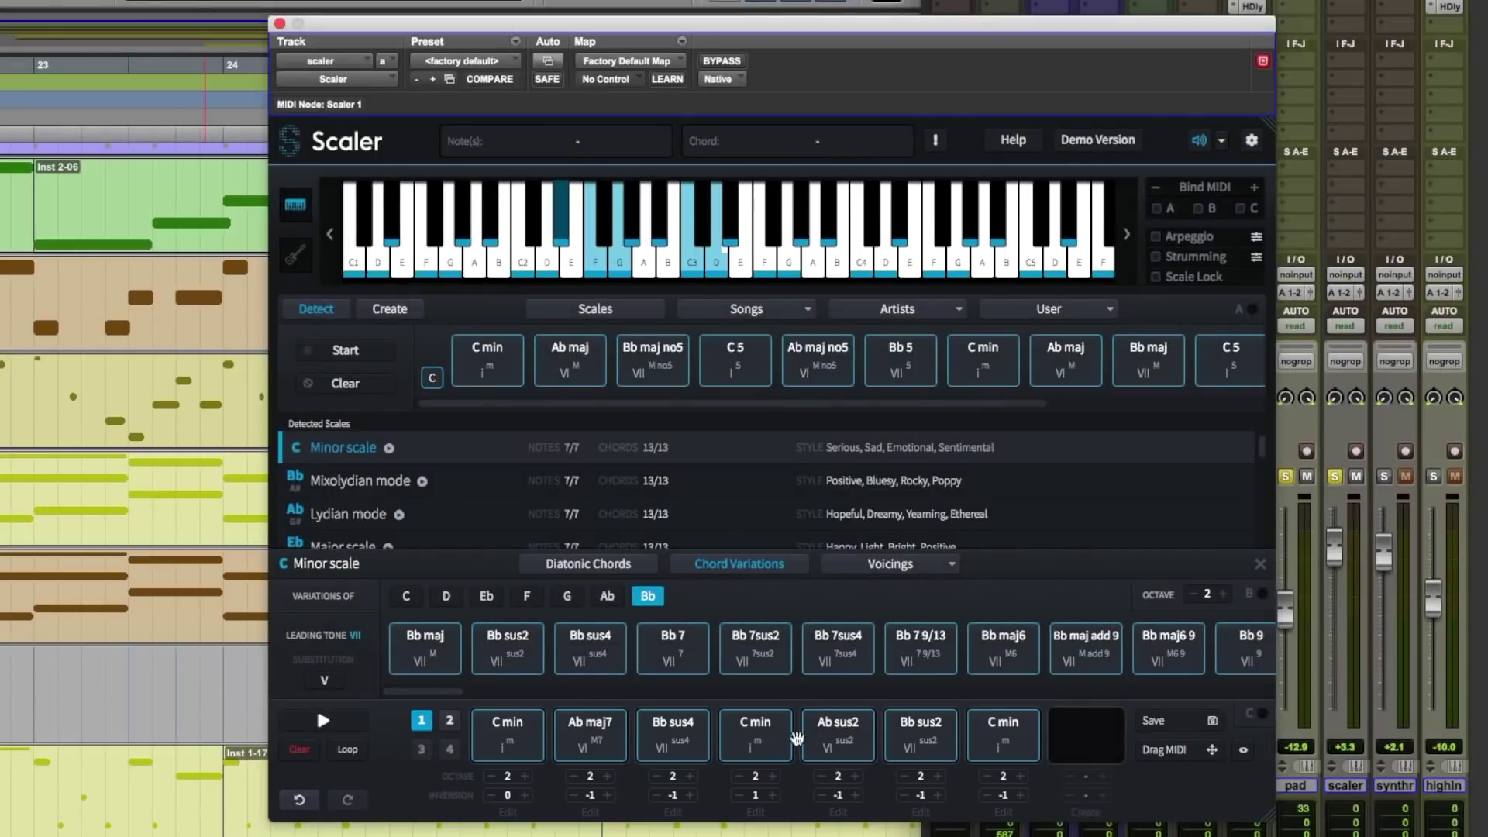
{"action": "left_click", "coordinate": [559, 751]}
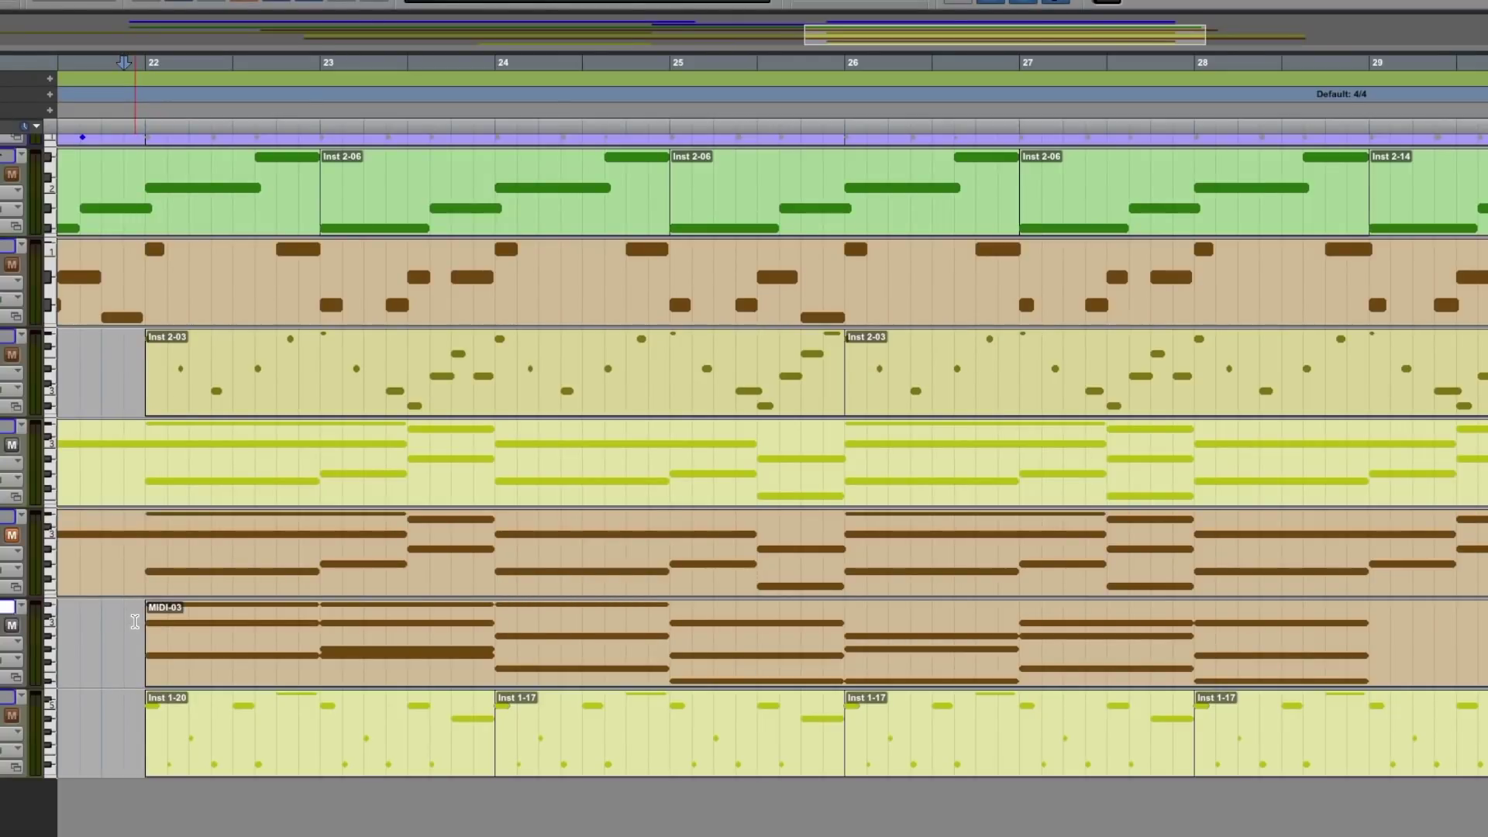
{"action": "key", "text": "space"}
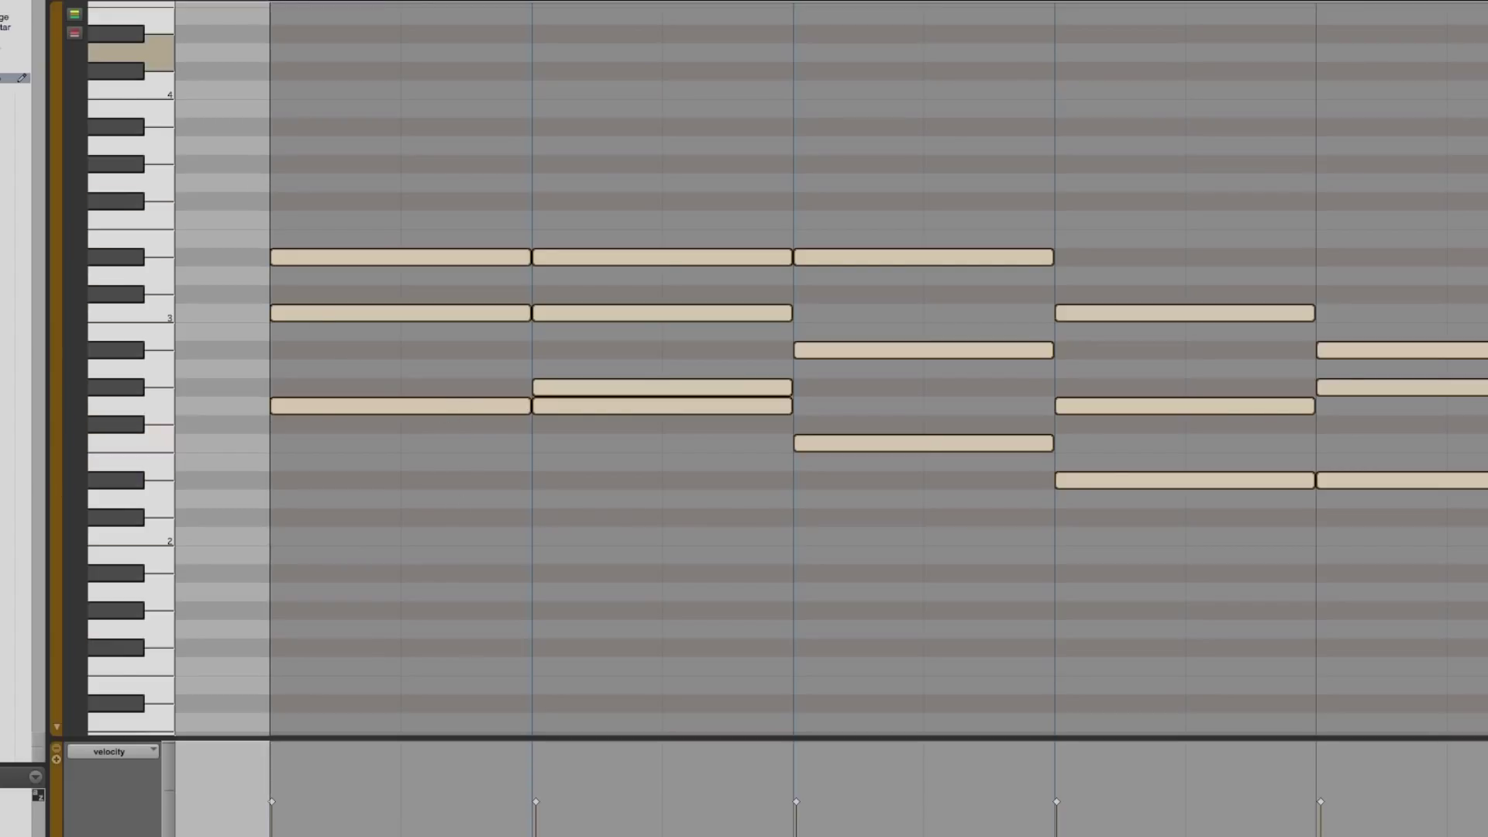
Delete the low G from the second chord in the MIDI editor and shorten the chord to half a bar
{"action": "key", "text": "ctrl+a"}
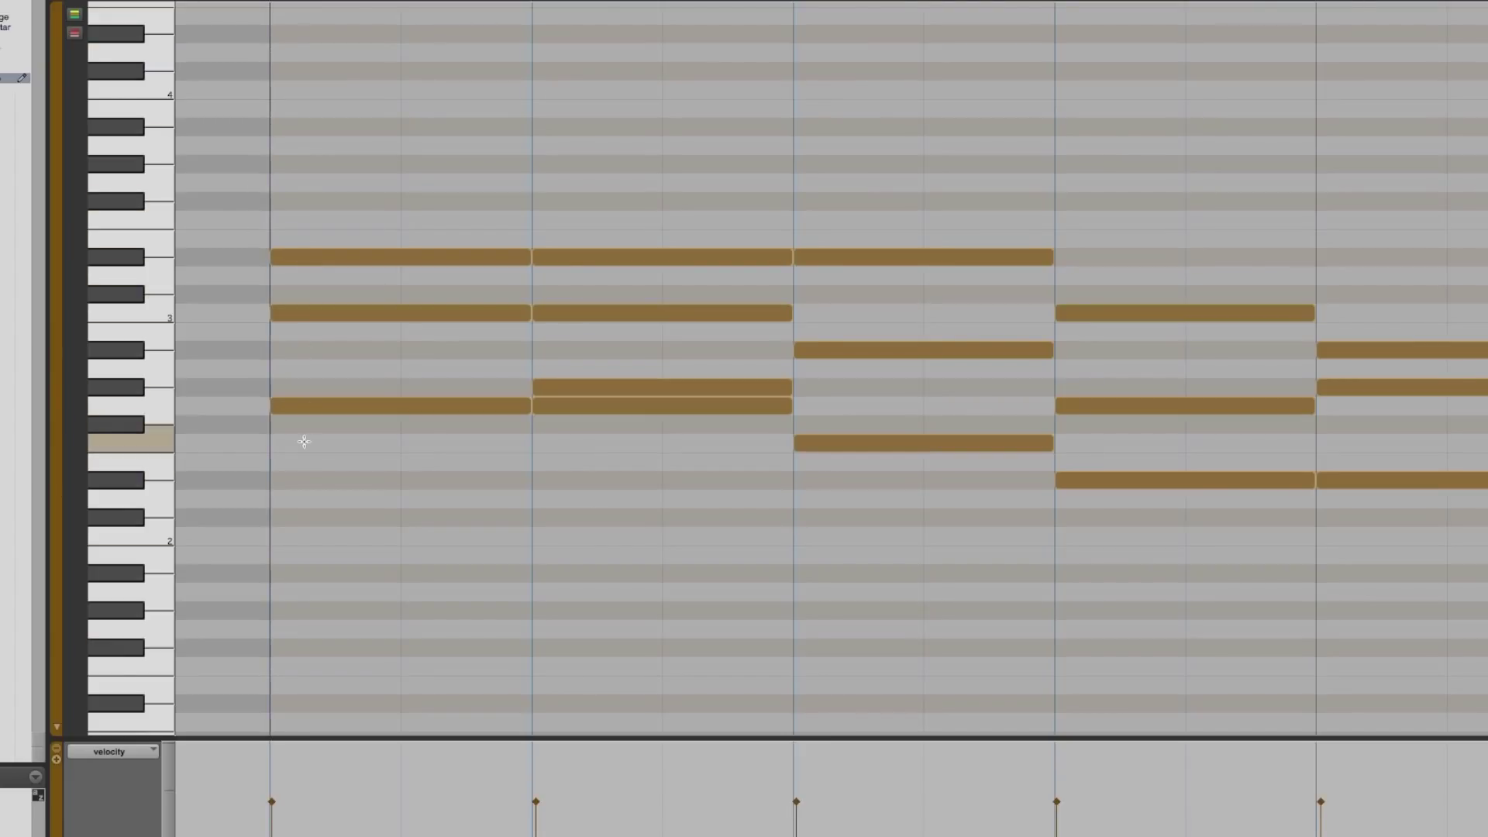
{"action": "key", "text": "Delete"}
{"action": "left_click_drag", "start_coordinate": [620, 217], "coordinate": [697, 396]}
{"action": "left_click_drag", "start_coordinate": [789, 387], "coordinate": [662, 386]}
Fit the third chord into the second half of the second chord's bar and move the following chords one bar earlier
{"action": "left_click_drag", "start_coordinate": [887, 216], "coordinate": [946, 457]}
{"action": "left_click_drag", "start_coordinate": [797, 443], "coordinate": [664, 442]}
{"action": "left_click_drag", "start_coordinate": [1050, 442], "coordinate": [793, 442]}
{"action": "left_click_drag", "start_coordinate": [1311, 482], "coordinate": [1055, 489]}
Shorten the fifth and sixth chords to half a bar each, close up the last chord, and play the arrangement
{"action": "key", "text": "space"}
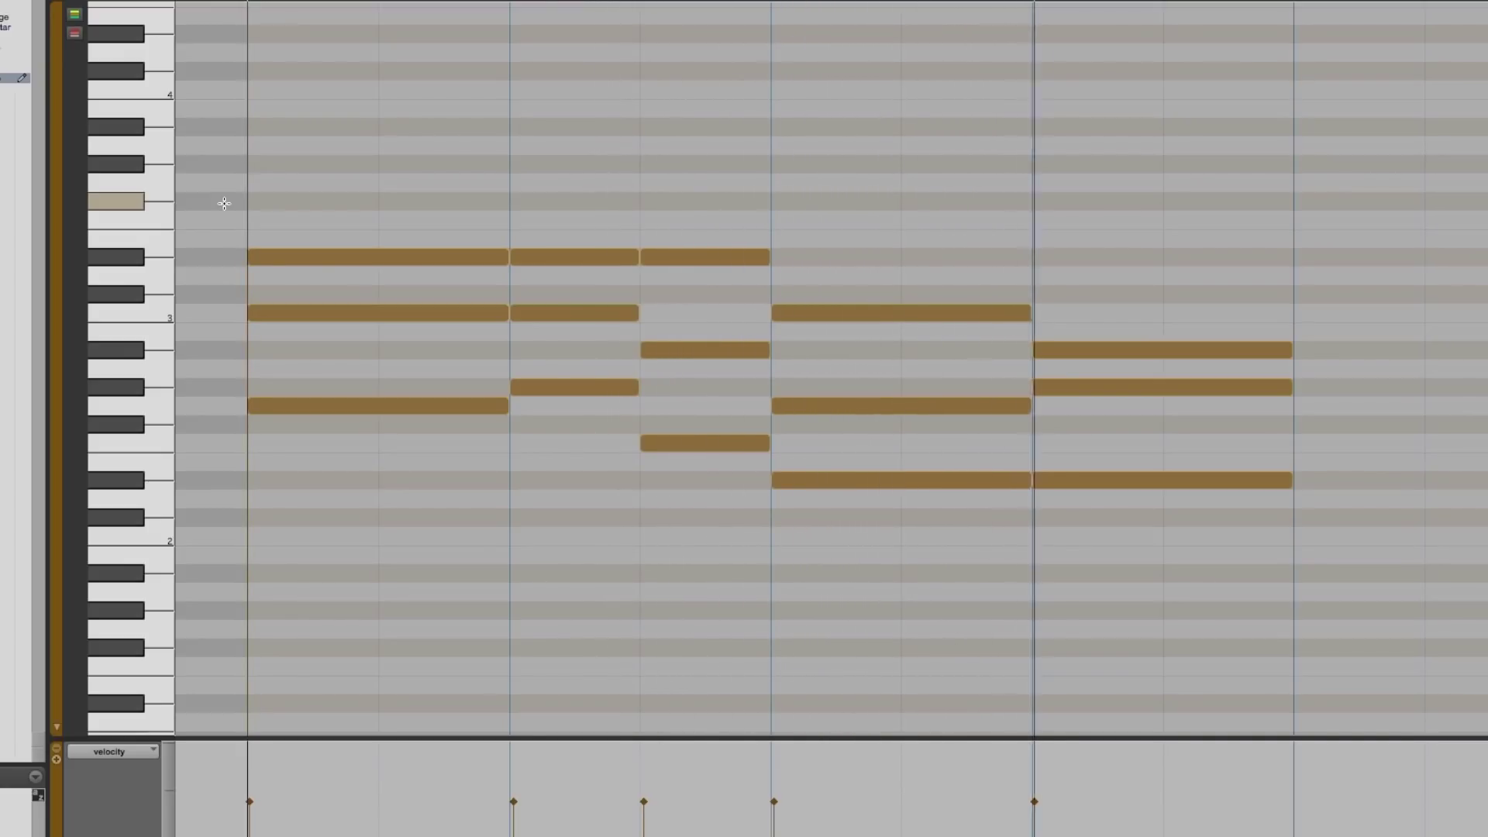
{"action": "key", "text": "space"}
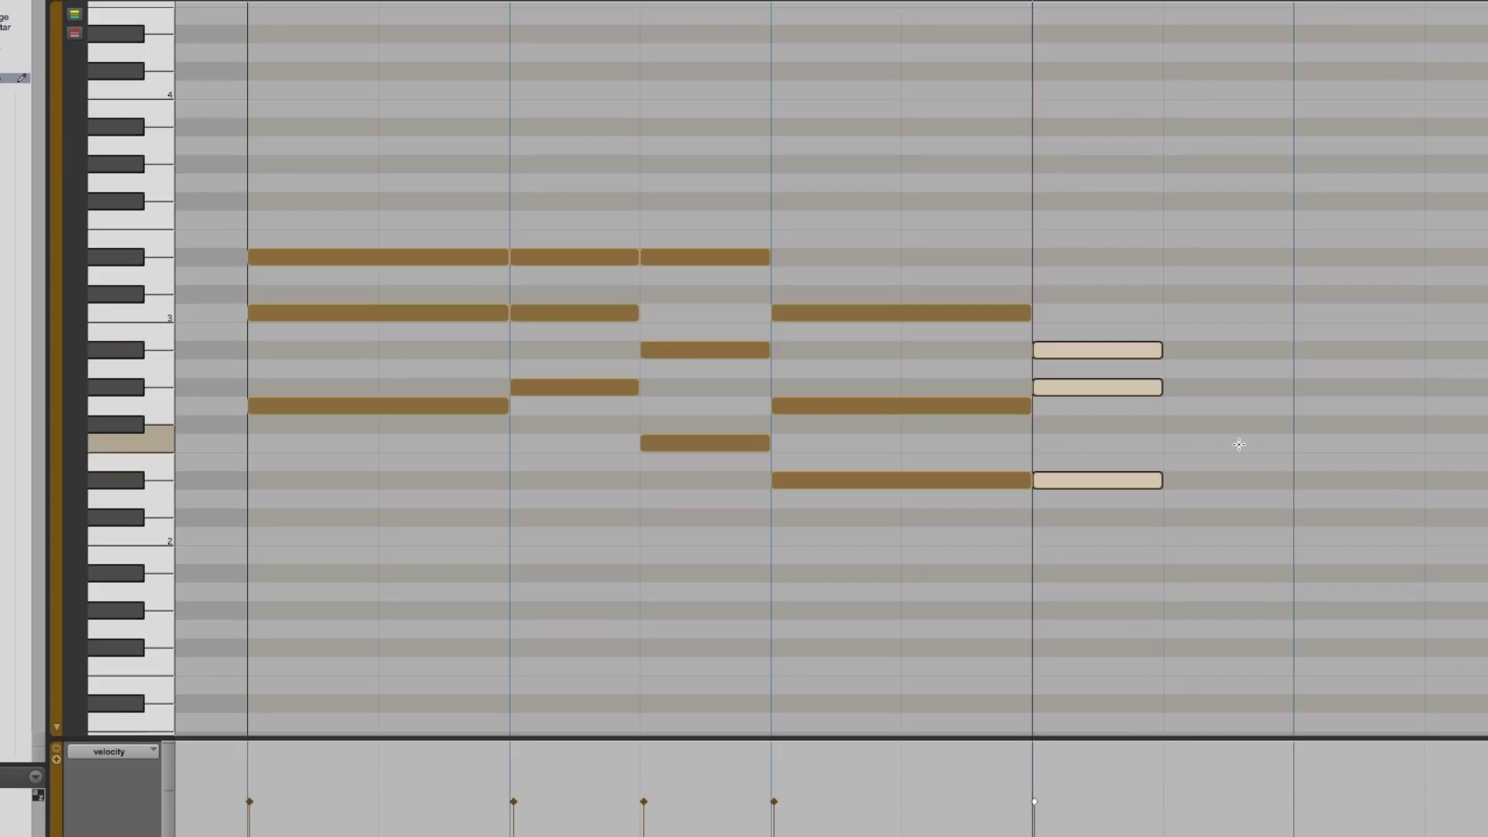
{"action": "mouse_move", "coordinate": [1429, 513]}
{"action": "left_mouse_down"}
{"action": "mouse_move", "coordinate": [1487, 309]}
{"action": "mouse_move", "coordinate": [1227, 321]}
{"action": "left_mouse_up"}
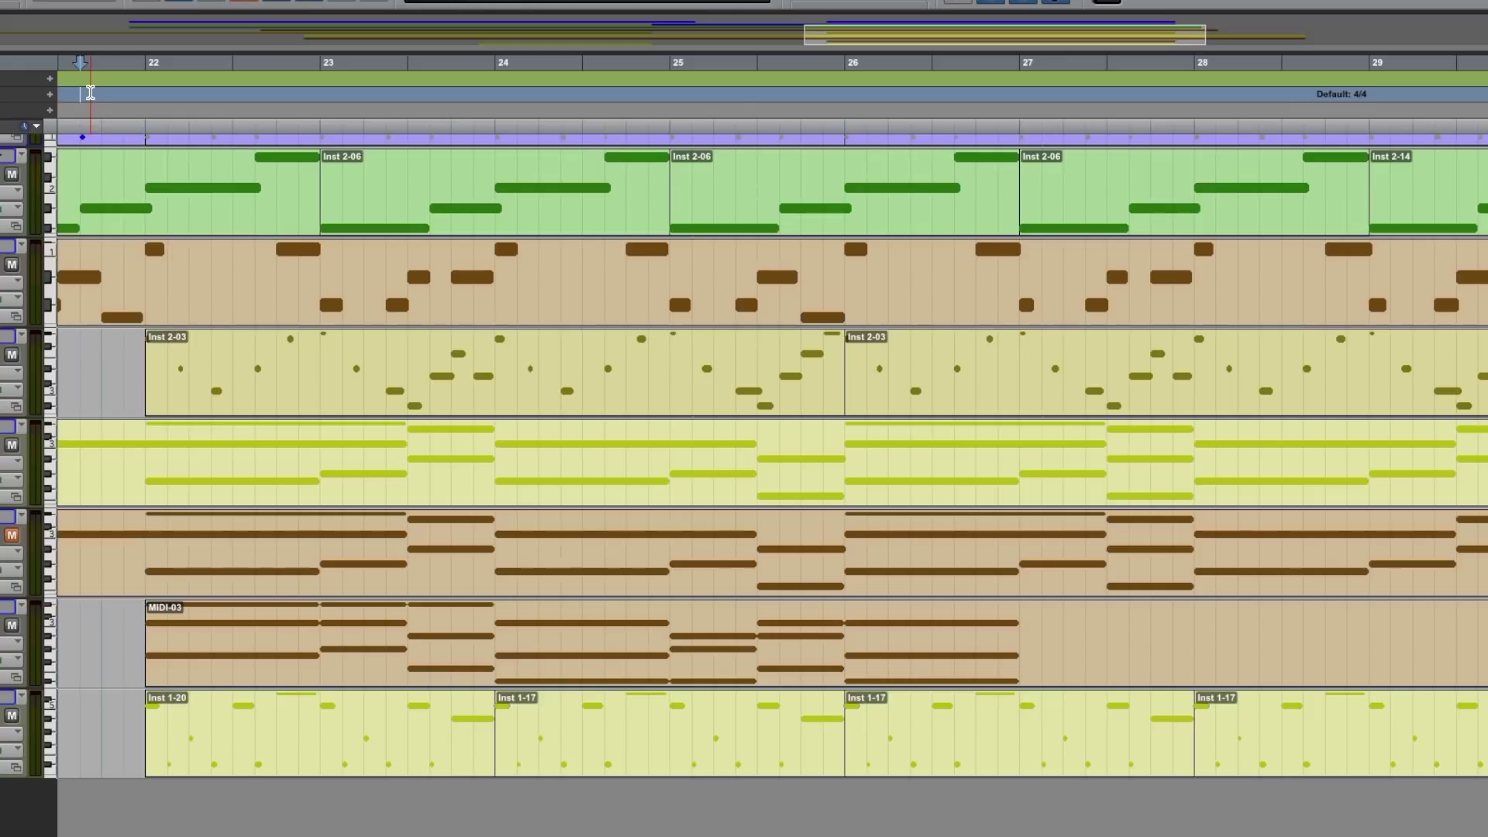
{"action": "key", "text": "space"}
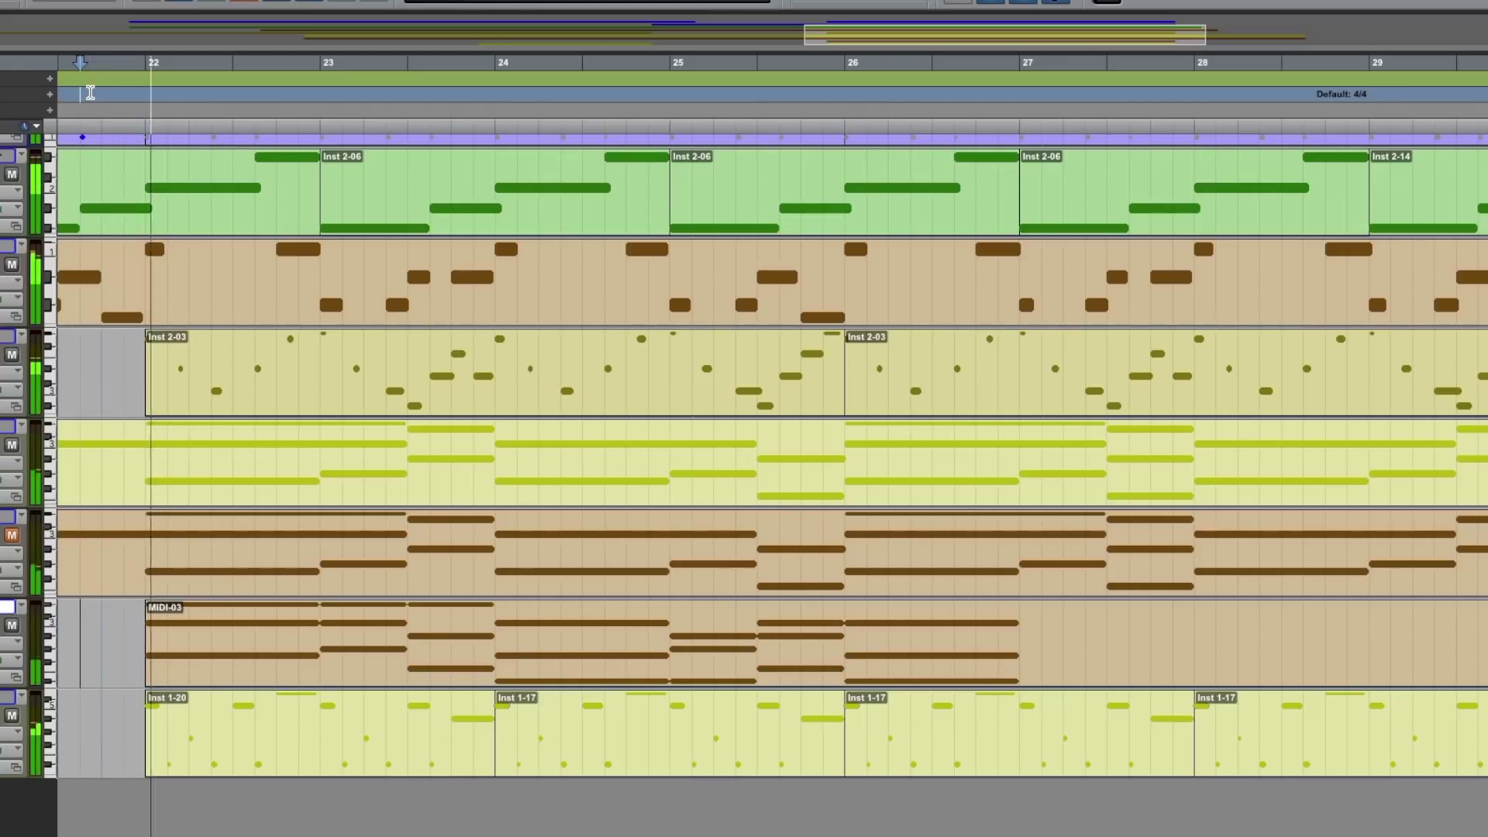